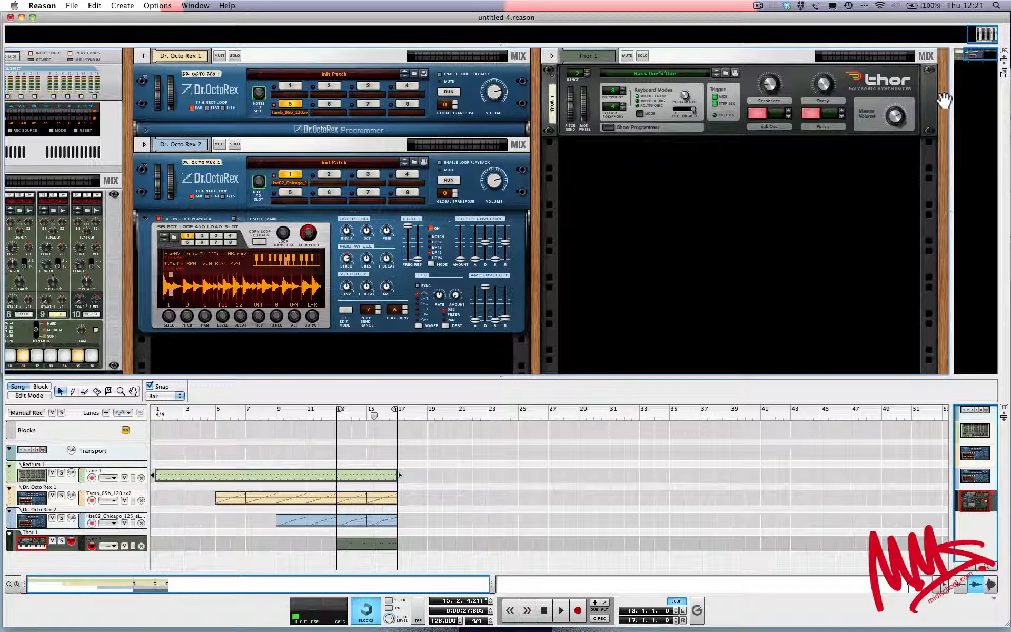
# Create a Combinator device in the rack after the Thor synthesizer
pyautogui.rightClick(944, 100)
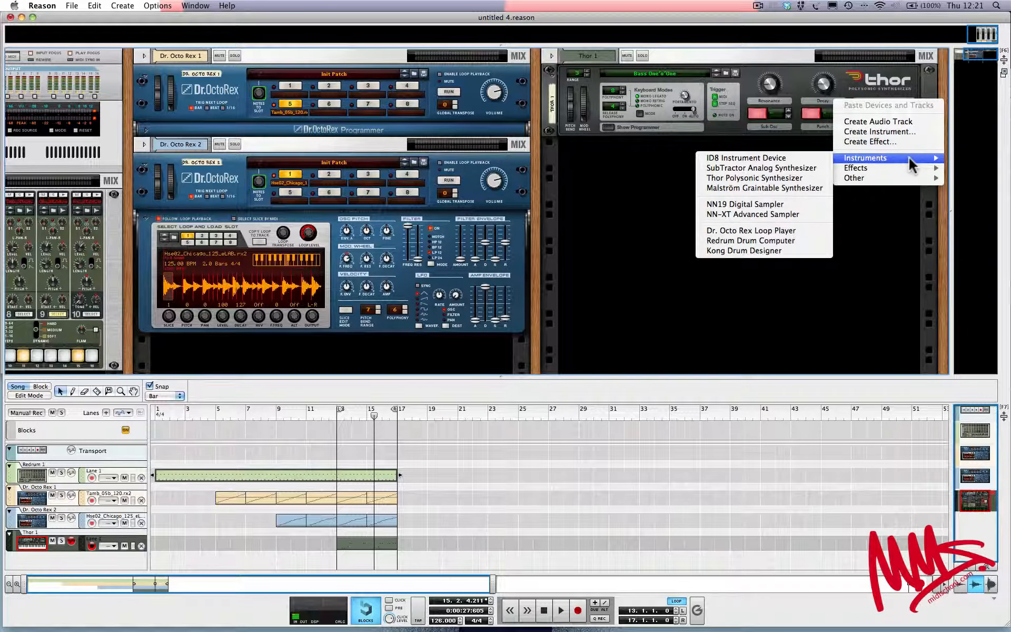
pyautogui.moveTo(881, 161)
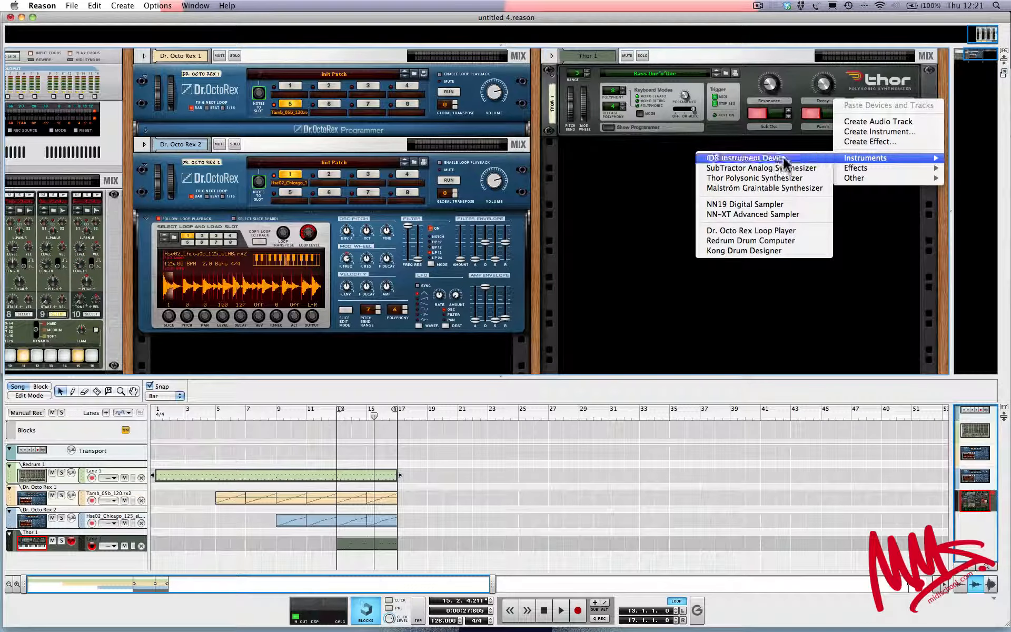
pyautogui.moveTo(861, 182)
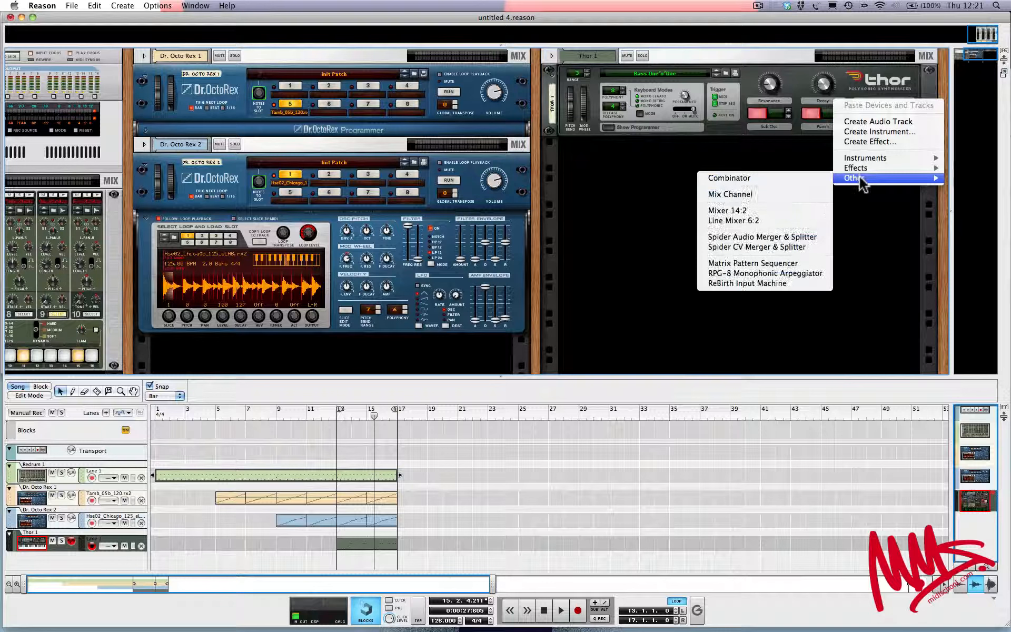
pyautogui.click(795, 177)
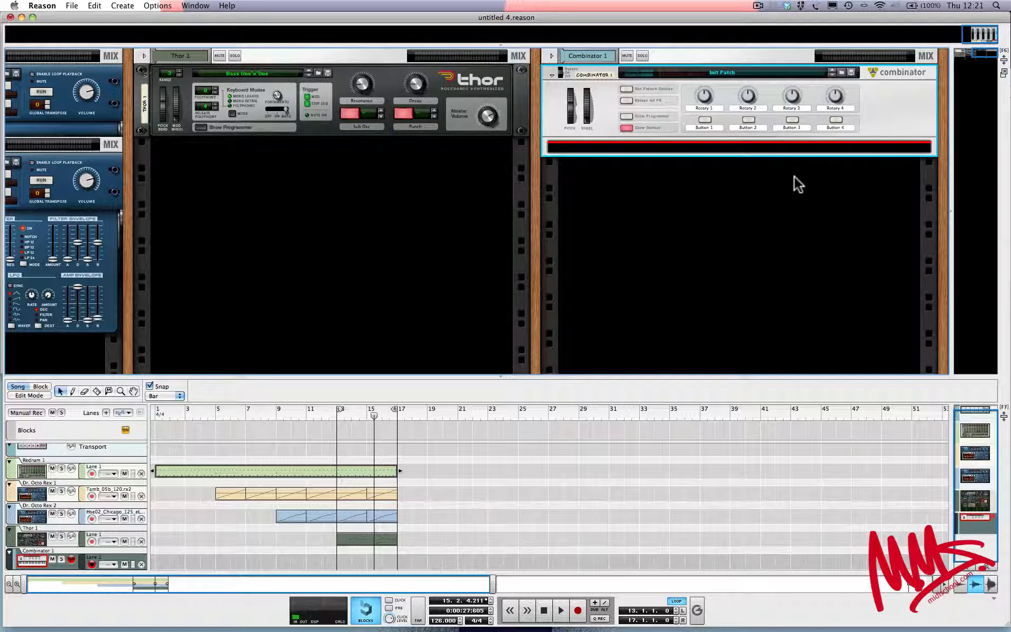
# Load the Dual Atari [Run].cmb patch into the Combinator from the Rhythmic Combinator patches of the Reason Factory Sound Bank
pyautogui.click(841, 73)
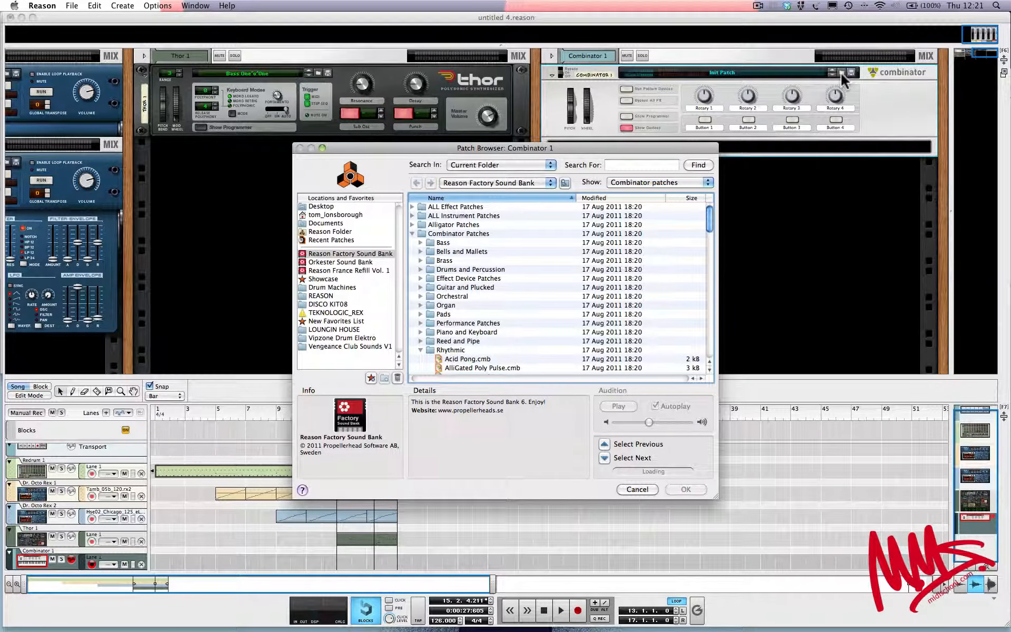
pyautogui.click(369, 254)
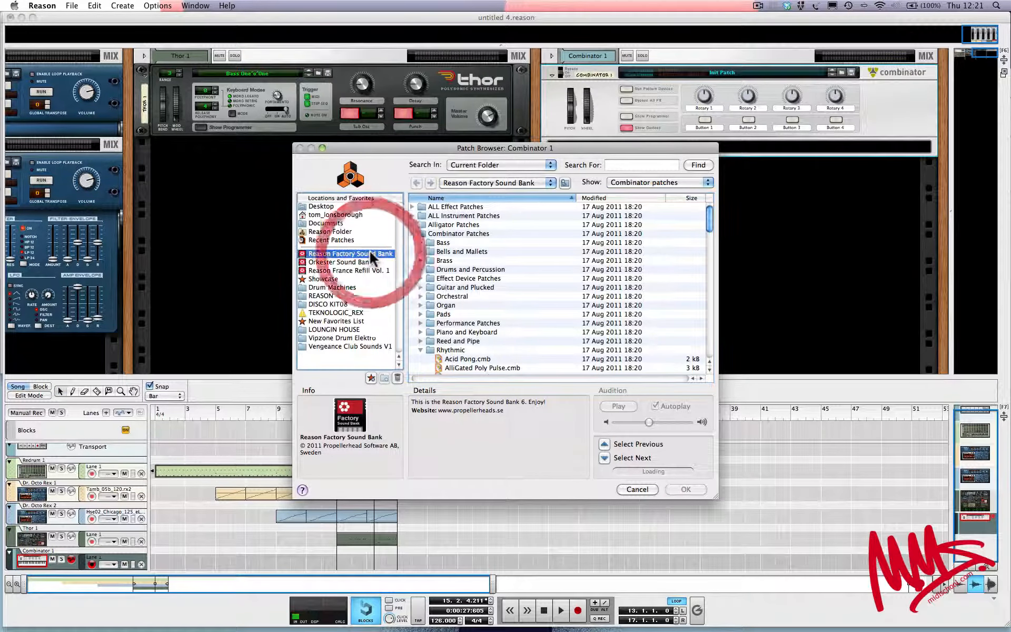
pyautogui.click(412, 234)
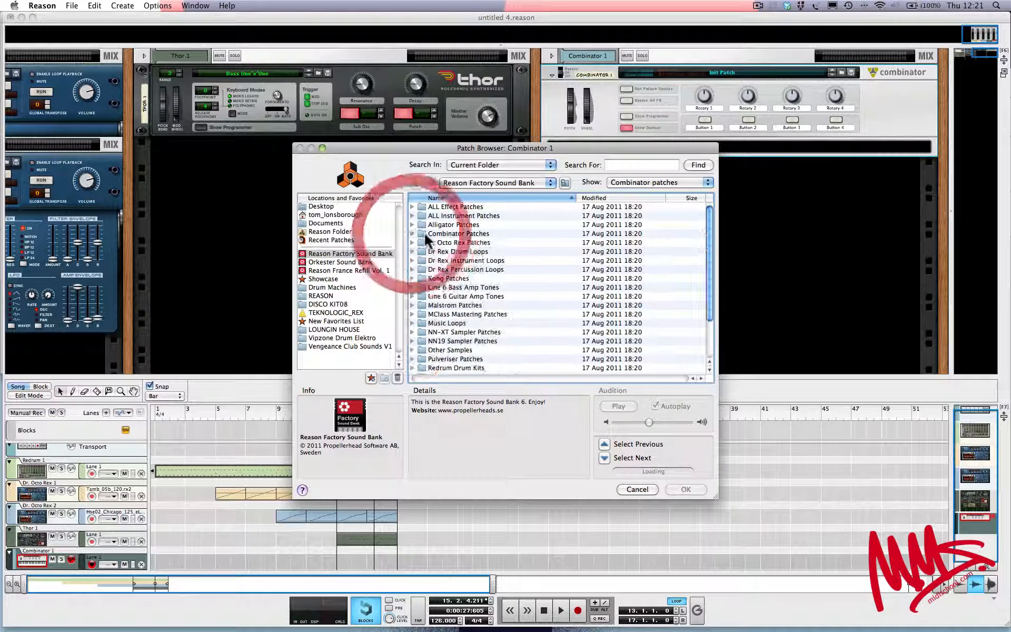
pyautogui.click(410, 230)
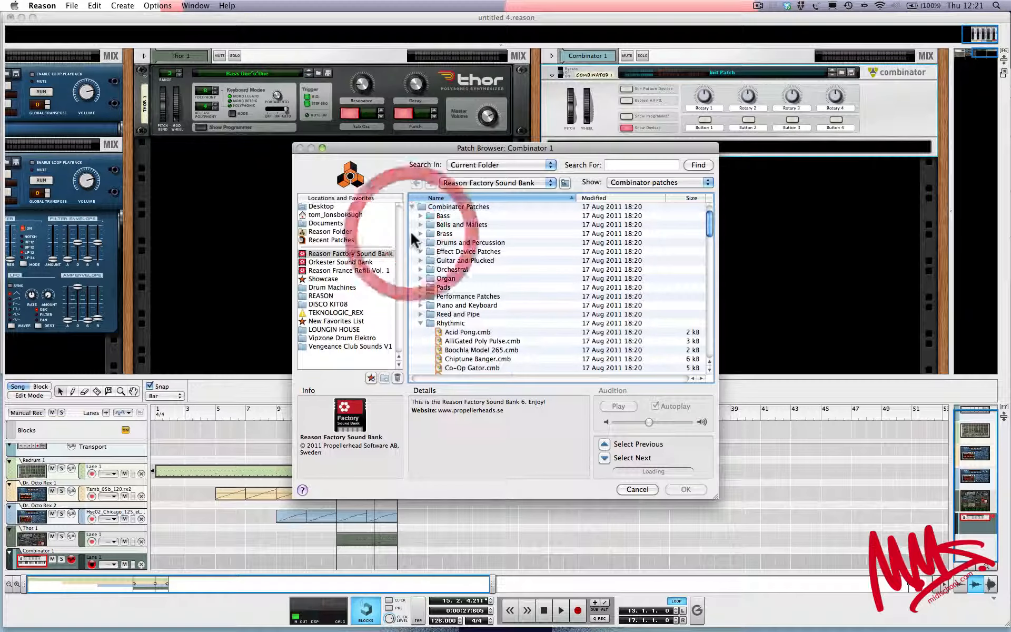
pyautogui.click(421, 323)
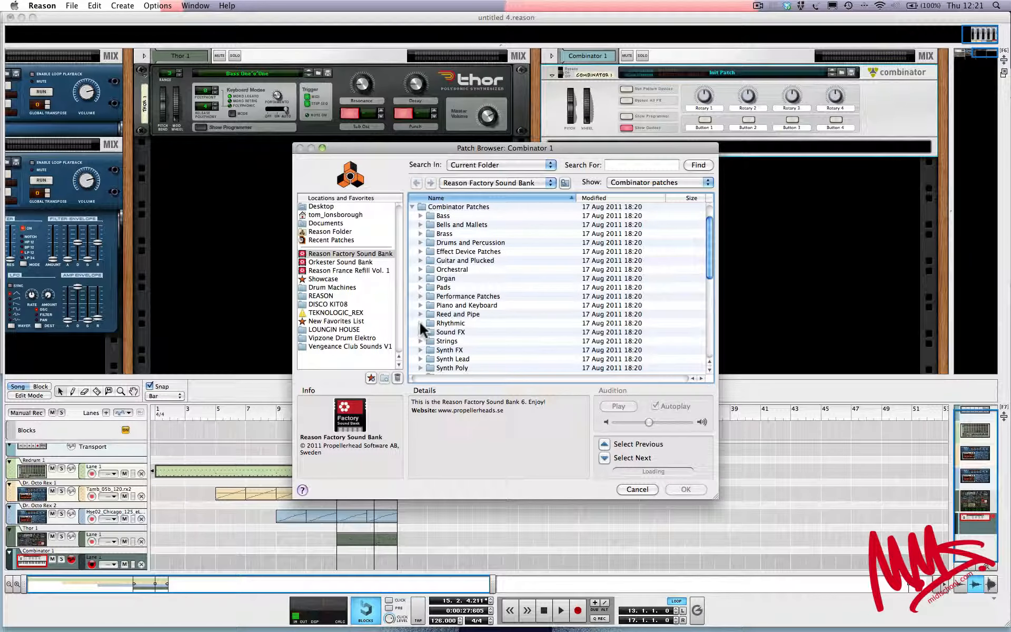
pyautogui.click(420, 323)
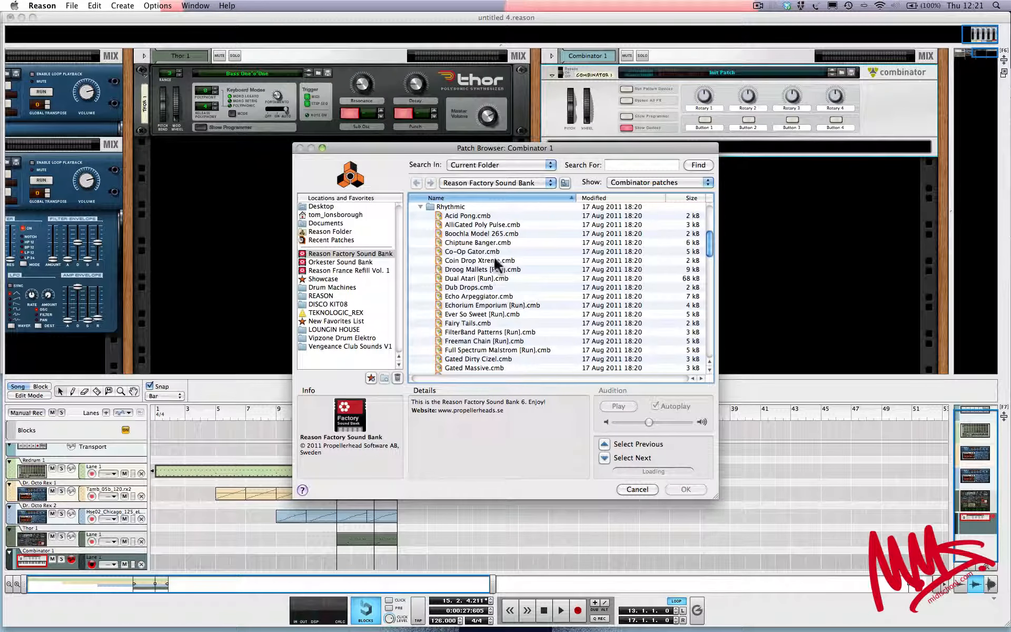
pyautogui.click(473, 279)
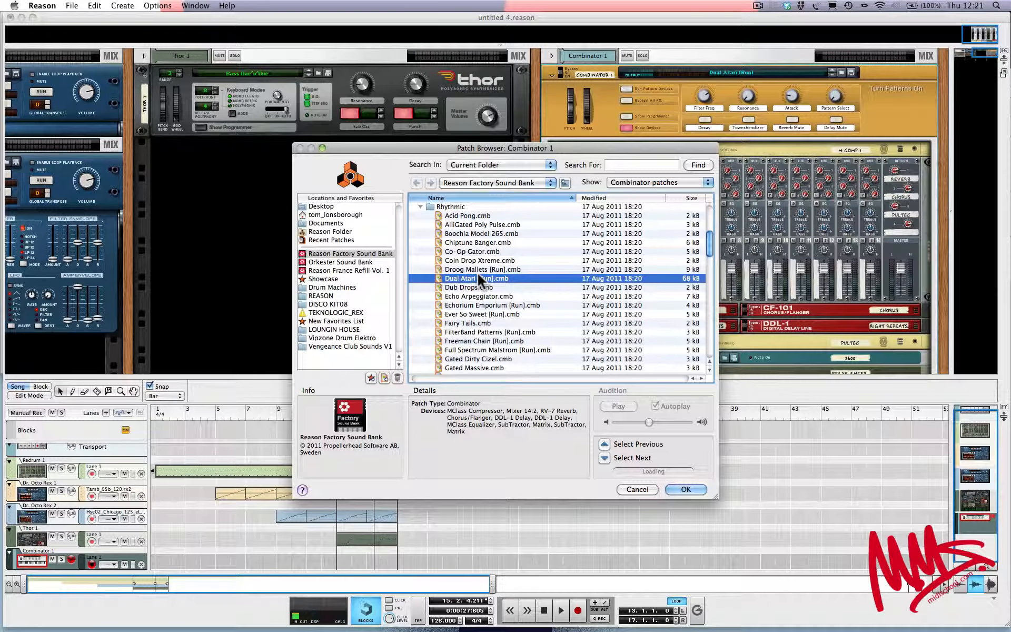
pyautogui.click(684, 489)
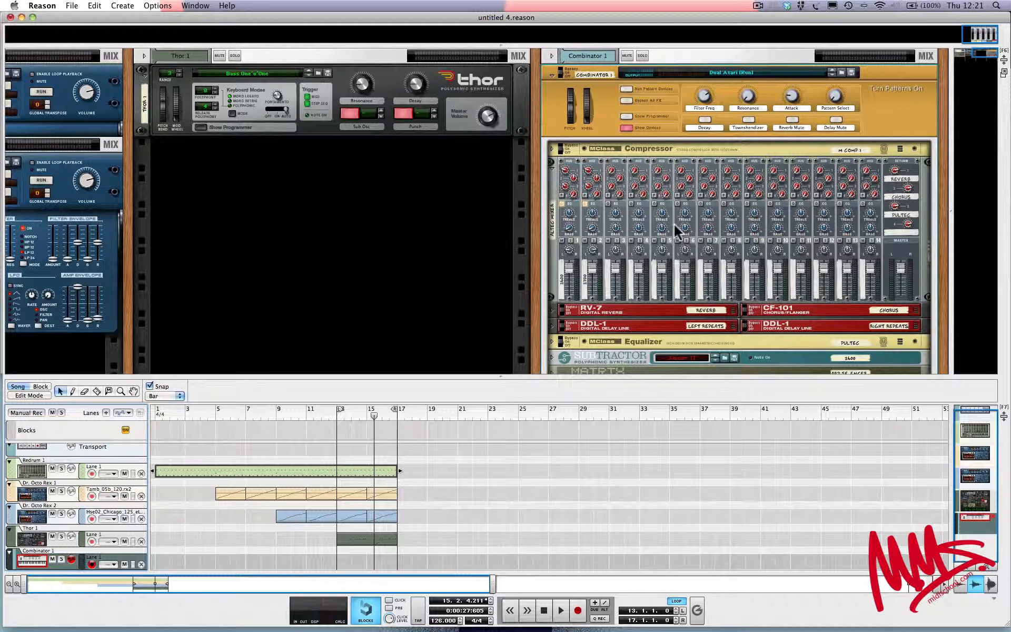
# Enlarge the rack by hiding the sequencer, and toggle the Combinator's Show Devices option off and back on
pyautogui.press('F7')
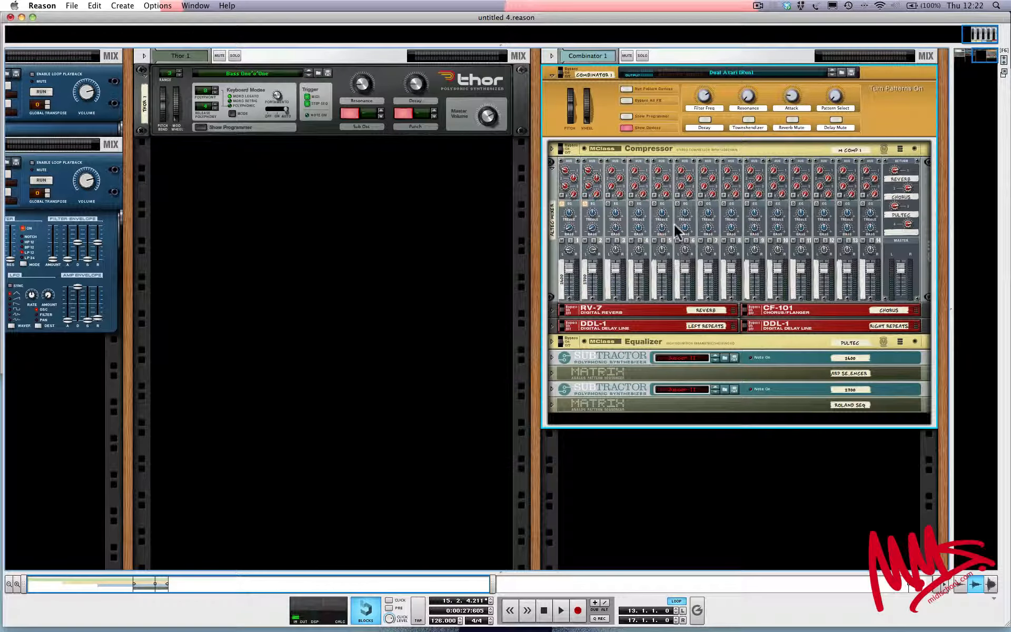
pyautogui.click(626, 128)
pyautogui.click(626, 128)
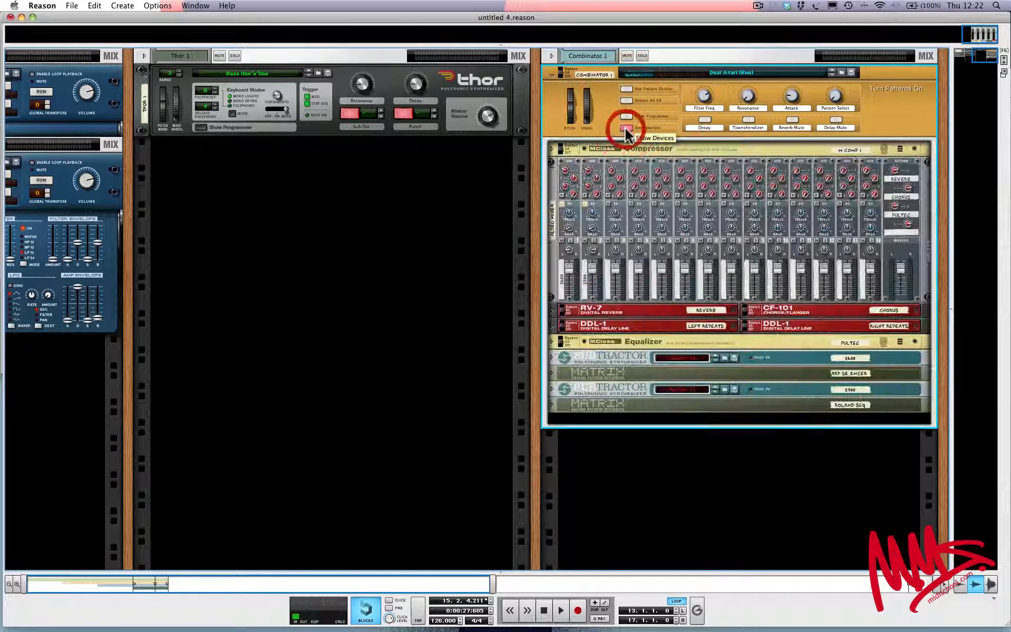
pyautogui.click(625, 128)
pyautogui.click(626, 128)
pyautogui.click(625, 128)
pyautogui.click(626, 128)
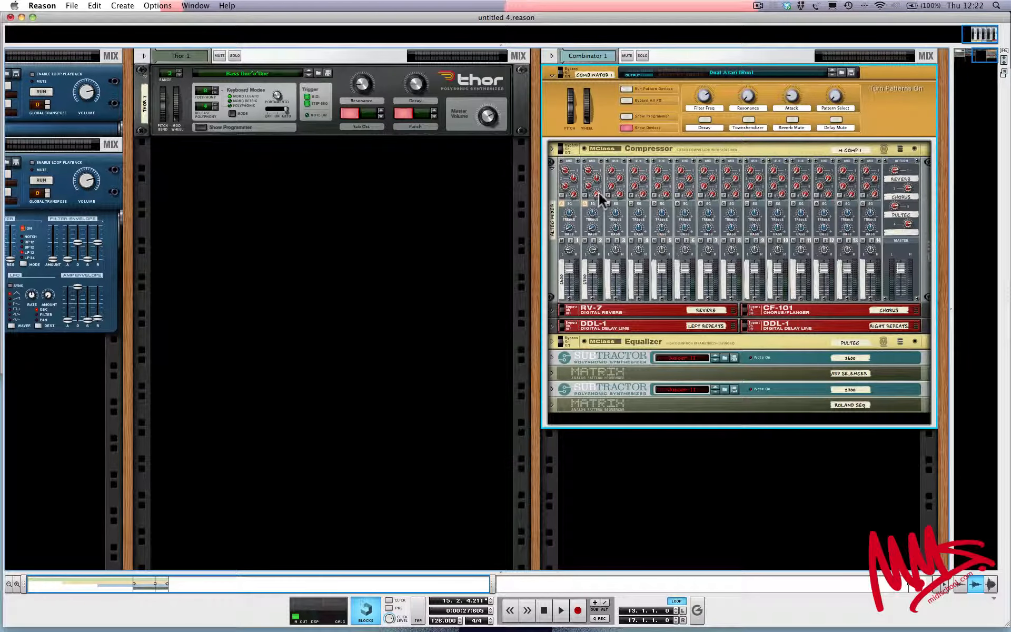
# Unfold and refold the MClass Compressor, and fold and unfold the mixer inside the Combinator
pyautogui.click(552, 148)
pyautogui.click(553, 149)
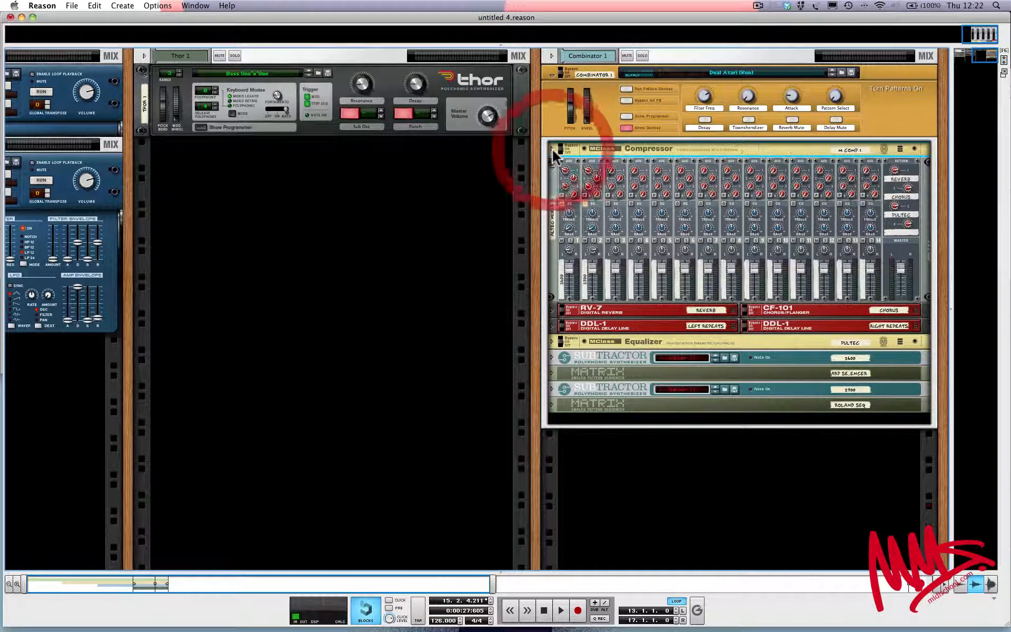
pyautogui.click(553, 149)
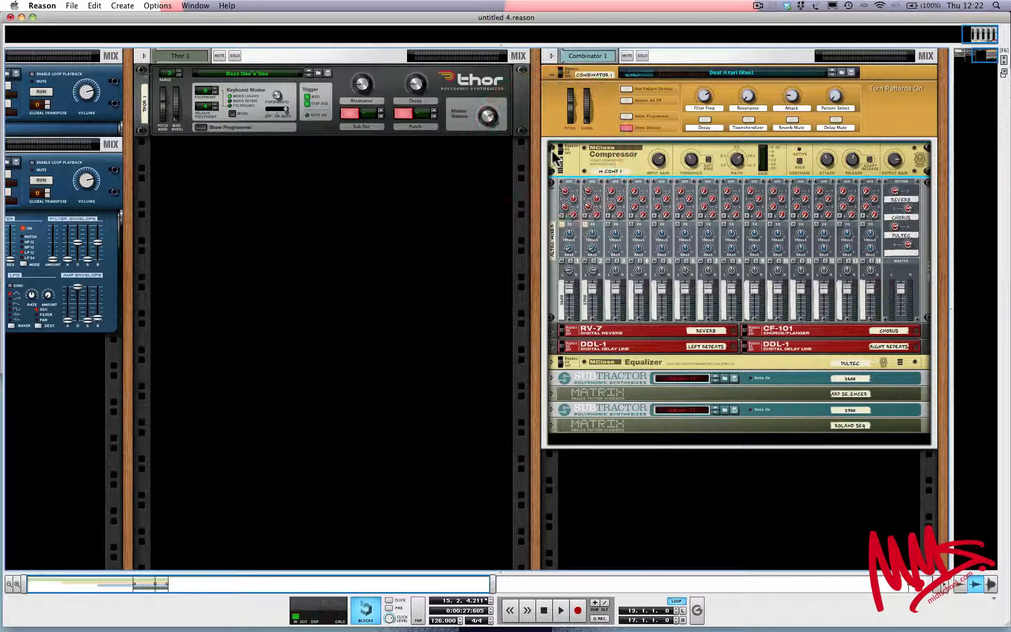
pyautogui.click(553, 149)
pyautogui.click(552, 166)
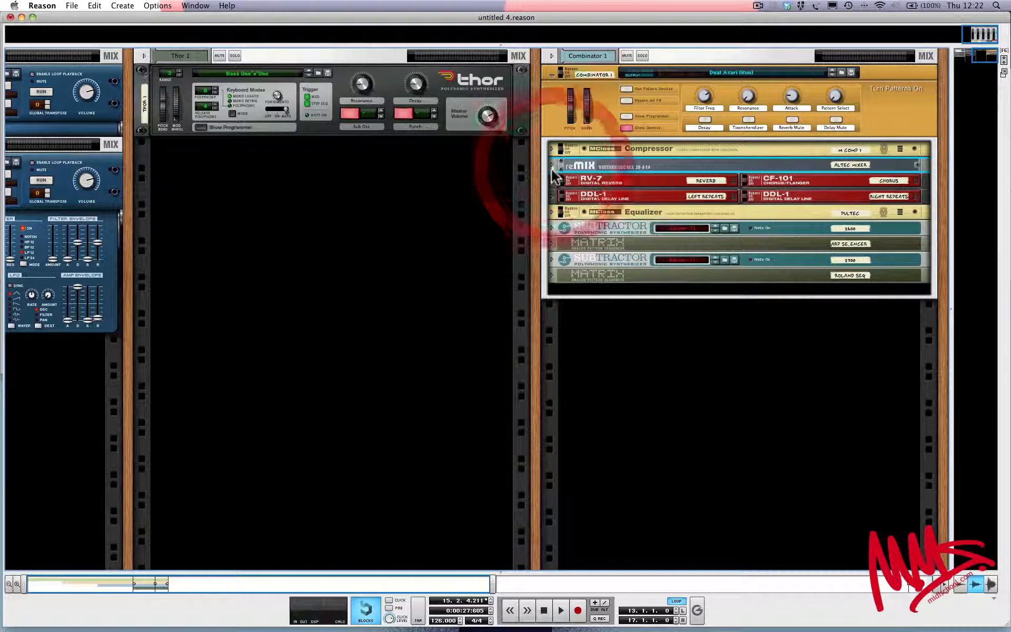
pyautogui.click(552, 164)
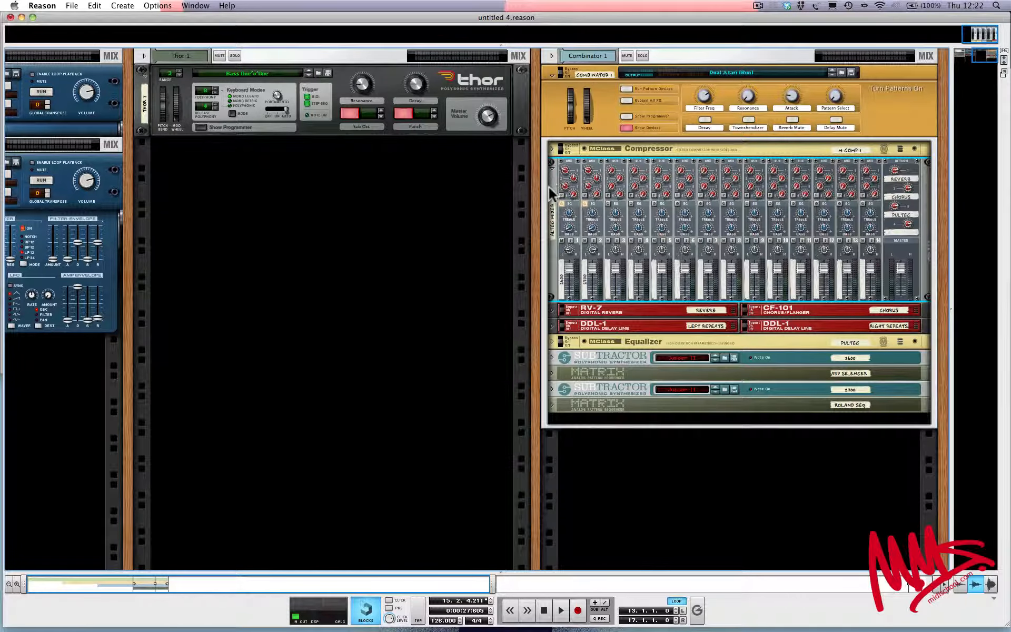
# Unfold both SubTractor synthesizers inside the Combinator to show their full controls
pyautogui.click(552, 358)
pyautogui.scroll(-2, 537, 447)
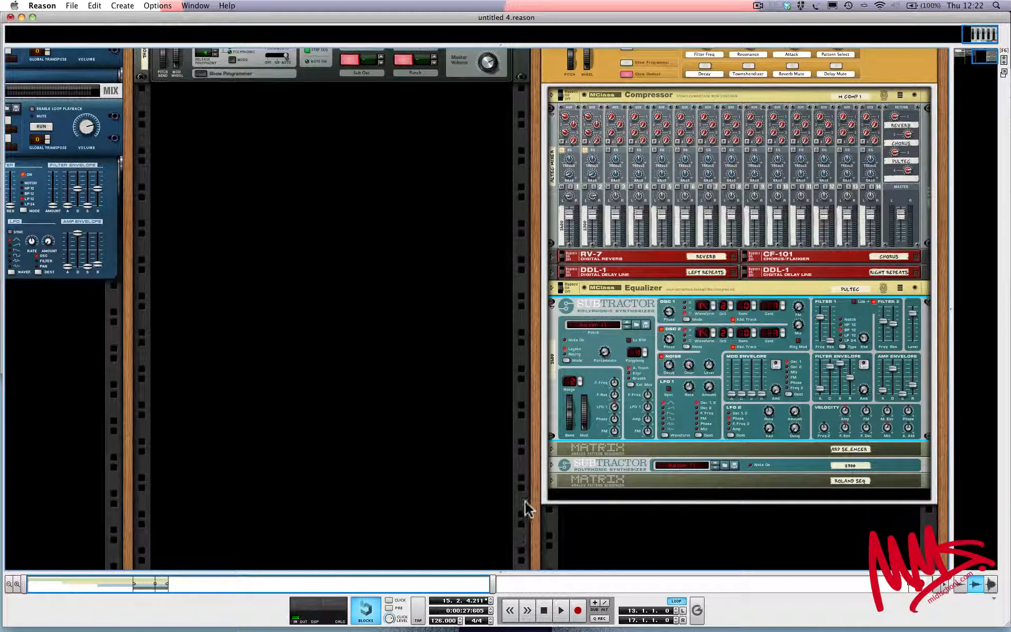
pyautogui.click(552, 464)
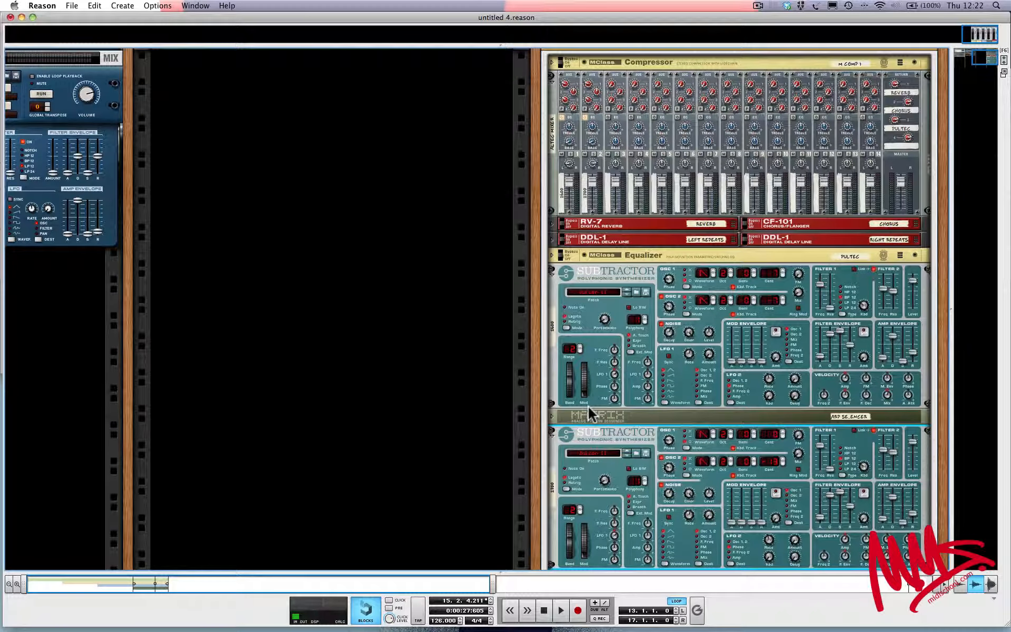
pyautogui.click(624, 278)
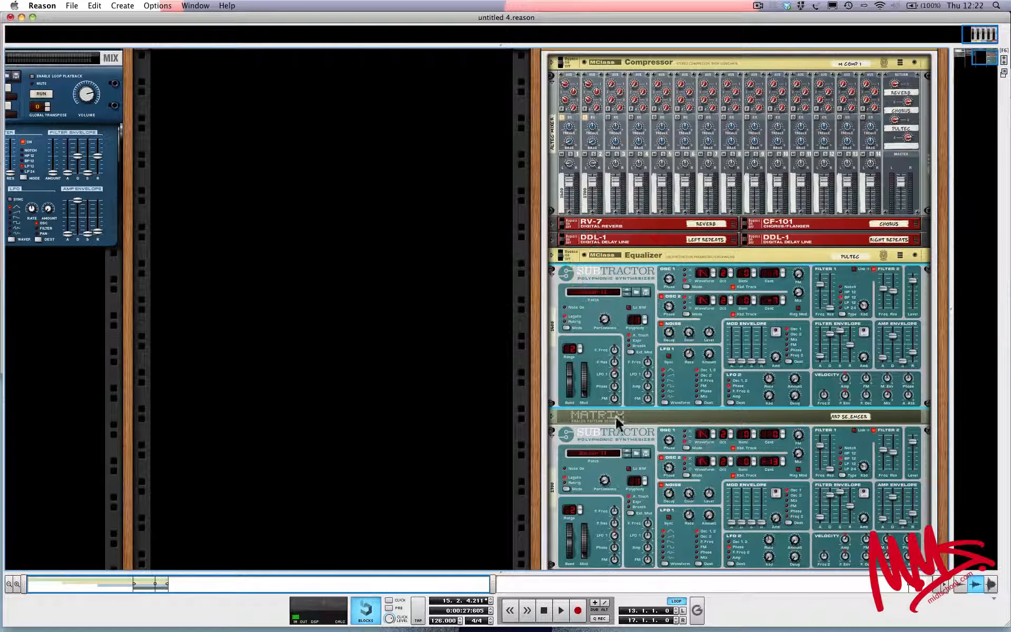
pyautogui.click(620, 433)
pyautogui.scroll(-3, 621, 432)
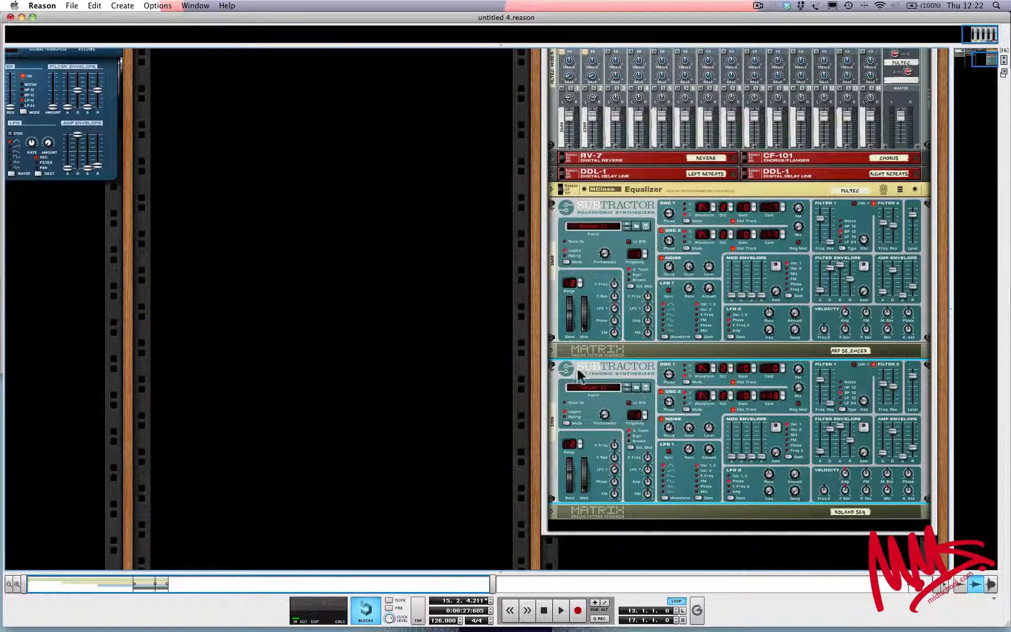
# Unfold both Matrix pattern sequencers inside the Combinator to show their patterns
pyautogui.click(552, 350)
pyautogui.scroll(-6, 555, 353)
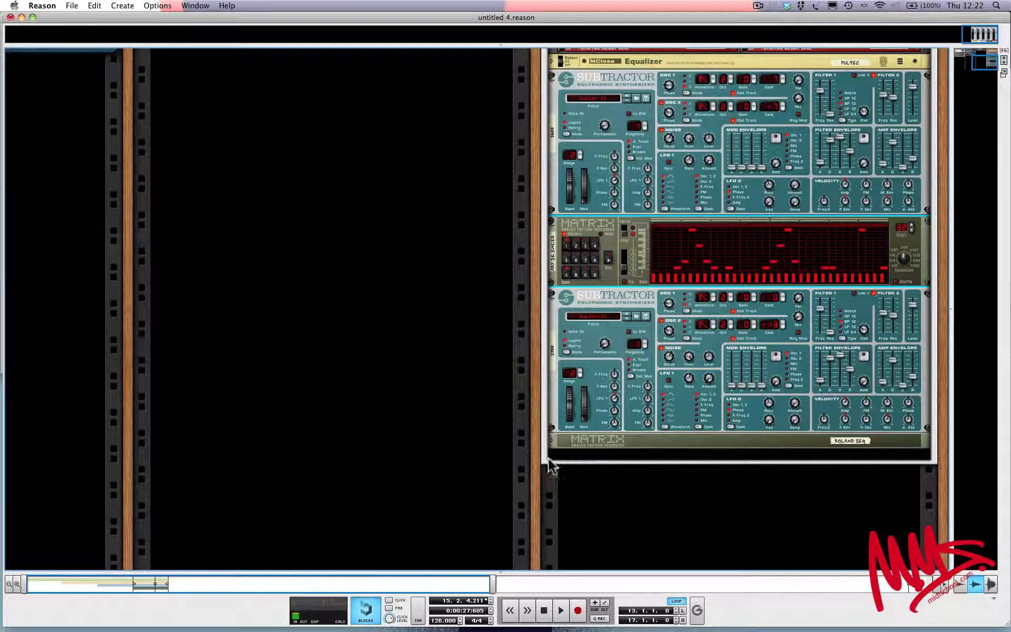
pyautogui.click(552, 442)
pyautogui.scroll(-1, 802, 435)
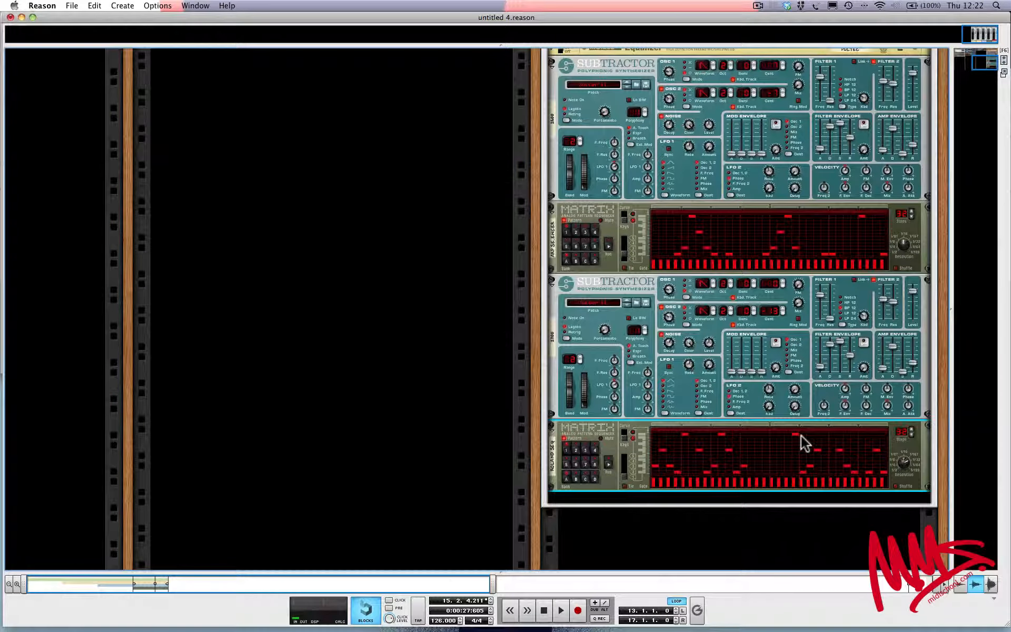
# Examine the devices inside the Combinator and compare them with the standalone instruments in the other rack columns
pyautogui.scroll(9, 801, 435)
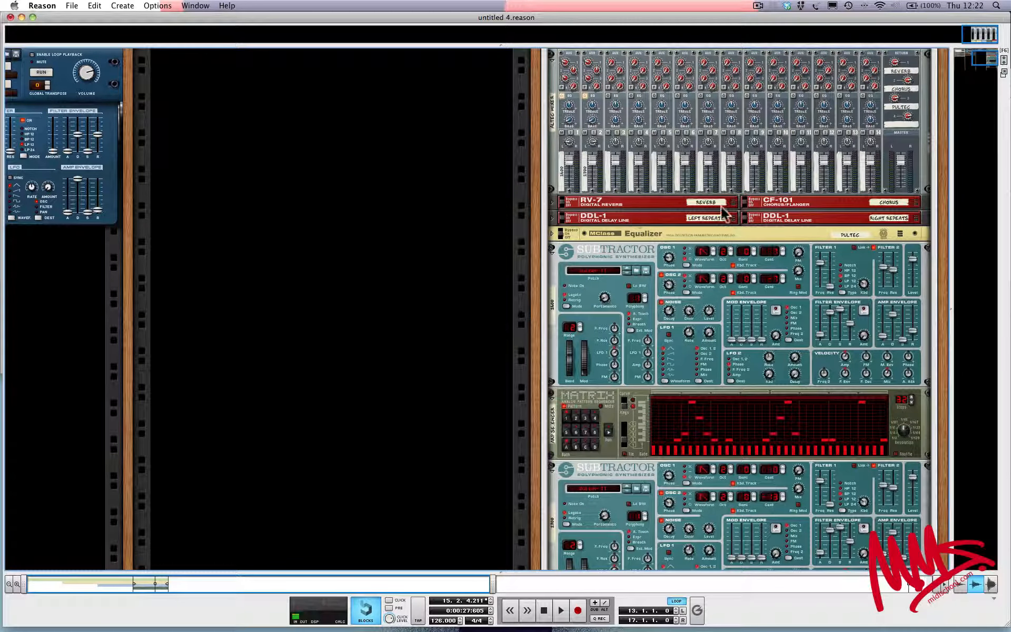
pyautogui.scroll(5, 716, 211)
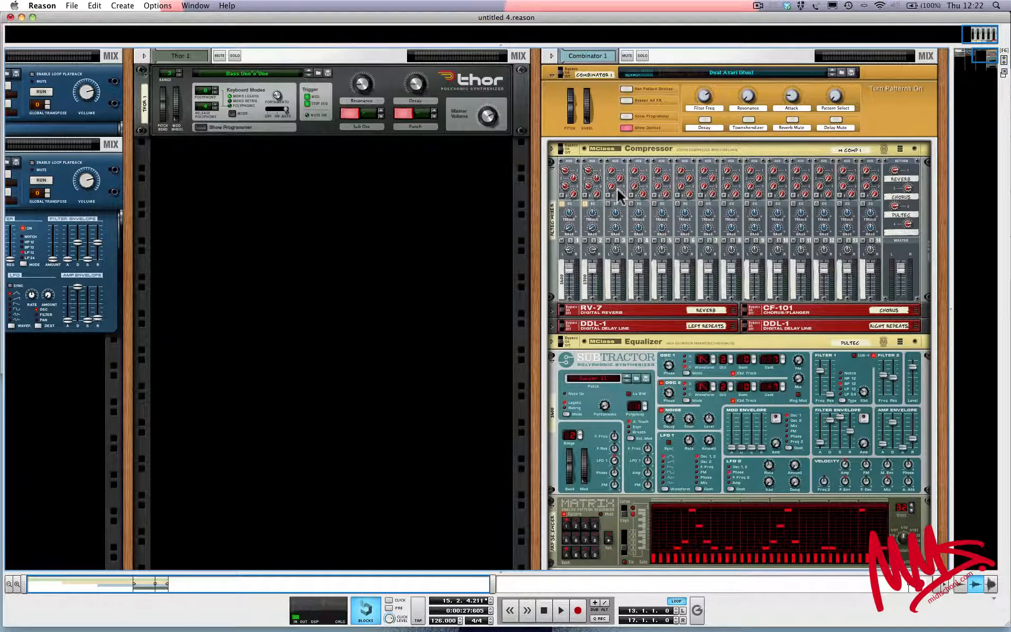
pyautogui.click(555, 189)
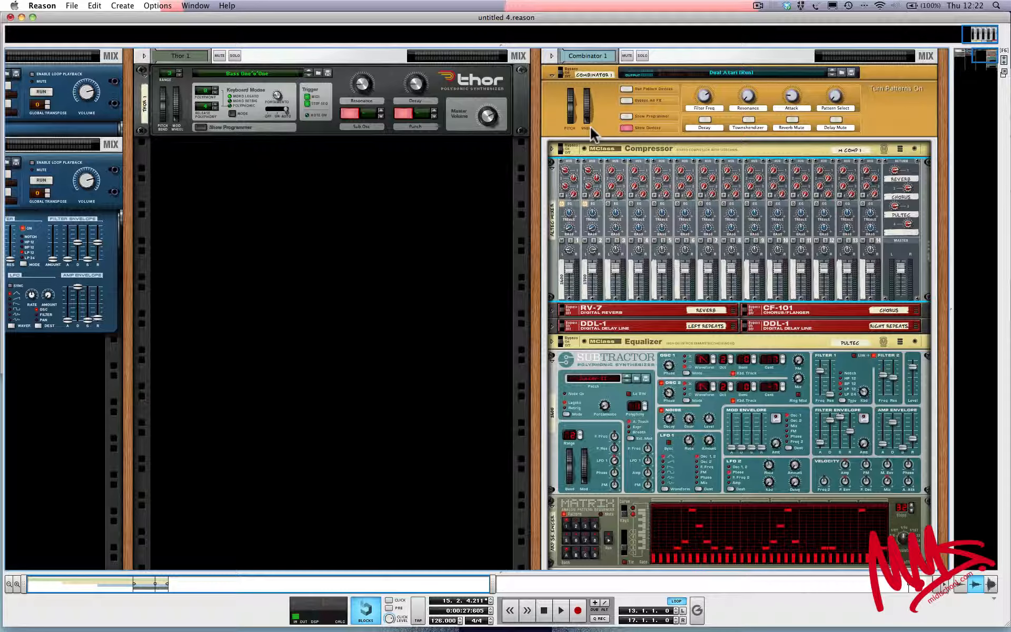
pyautogui.click(452, 85)
pyautogui.hscroll(-2, 453, 86)
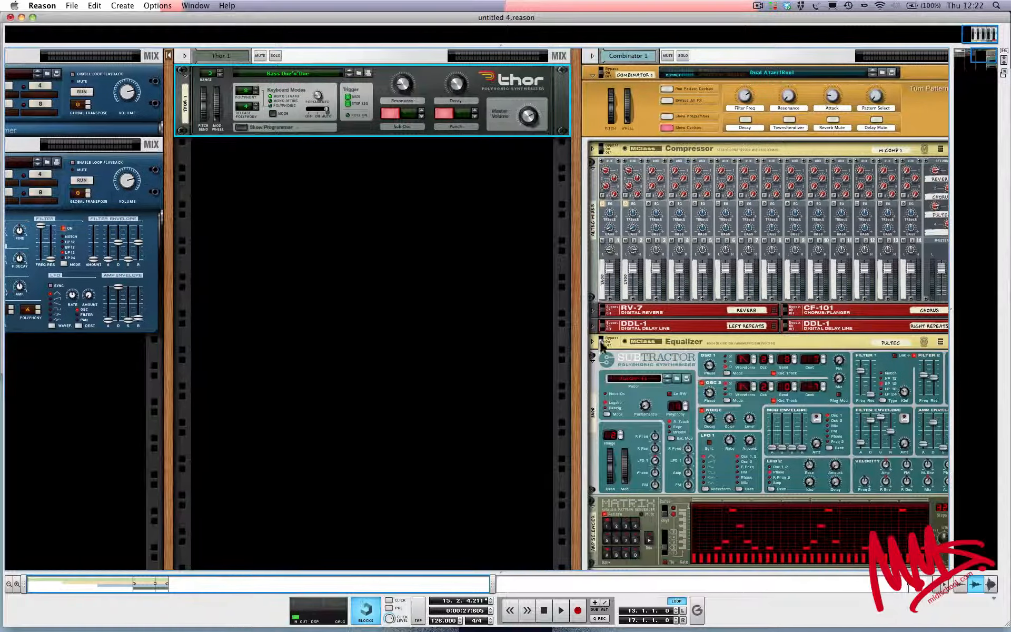
pyautogui.click(644, 364)
pyautogui.click(377, 84)
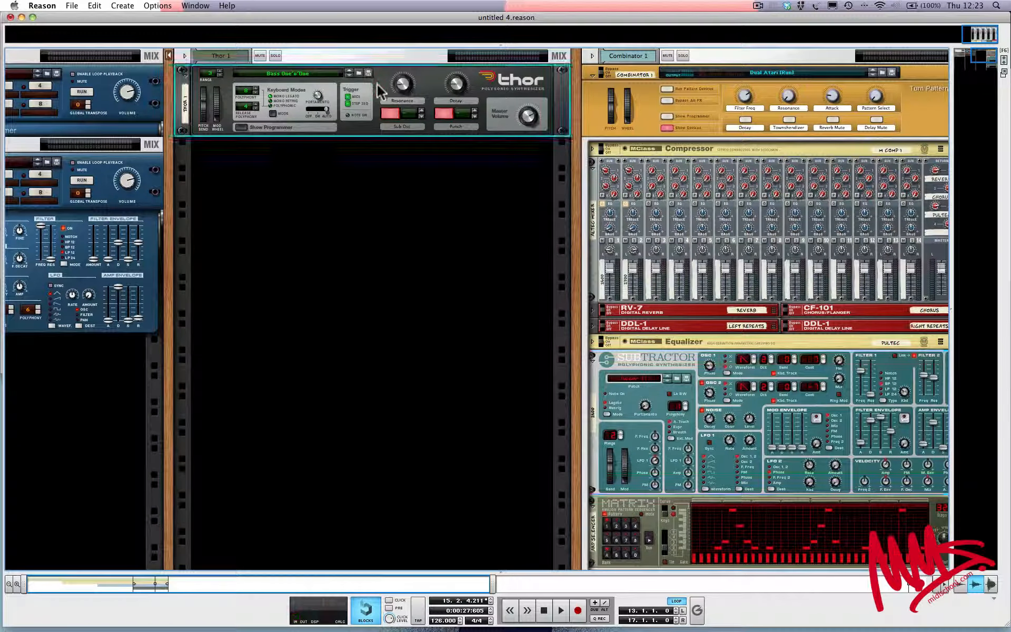
pyautogui.hscroll(-15, 299, 118)
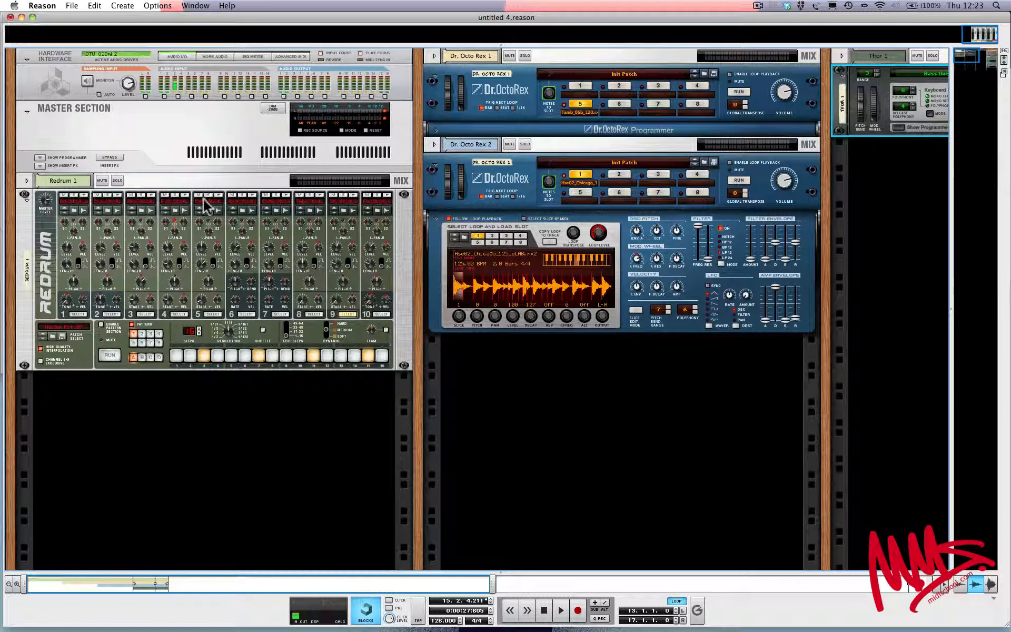
pyautogui.hscroll(15, 156, 233)
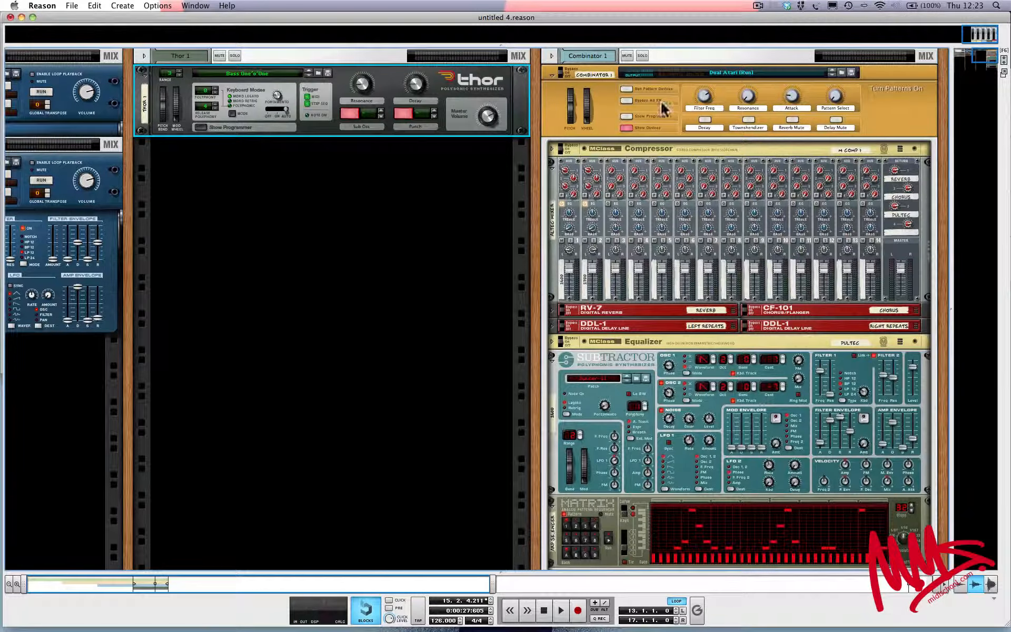
pyautogui.scroll(-10, 637, 196)
pyautogui.scroll(10, 637, 196)
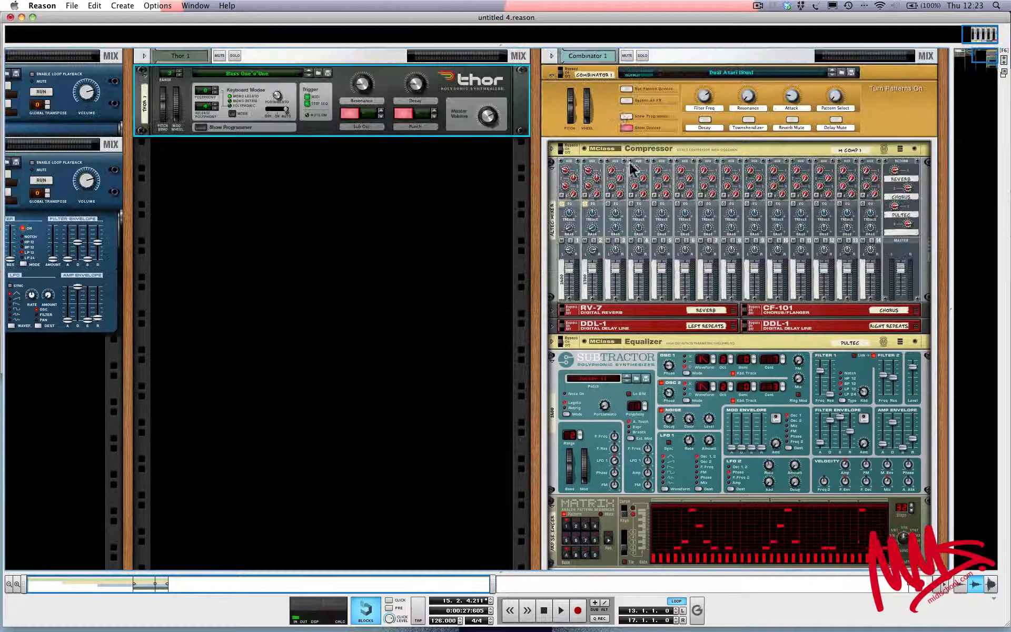
# Toggle the display of the Combinator's devices once more and view its lower SubTractor and Matrix units
pyautogui.click(625, 128)
pyautogui.click(626, 128)
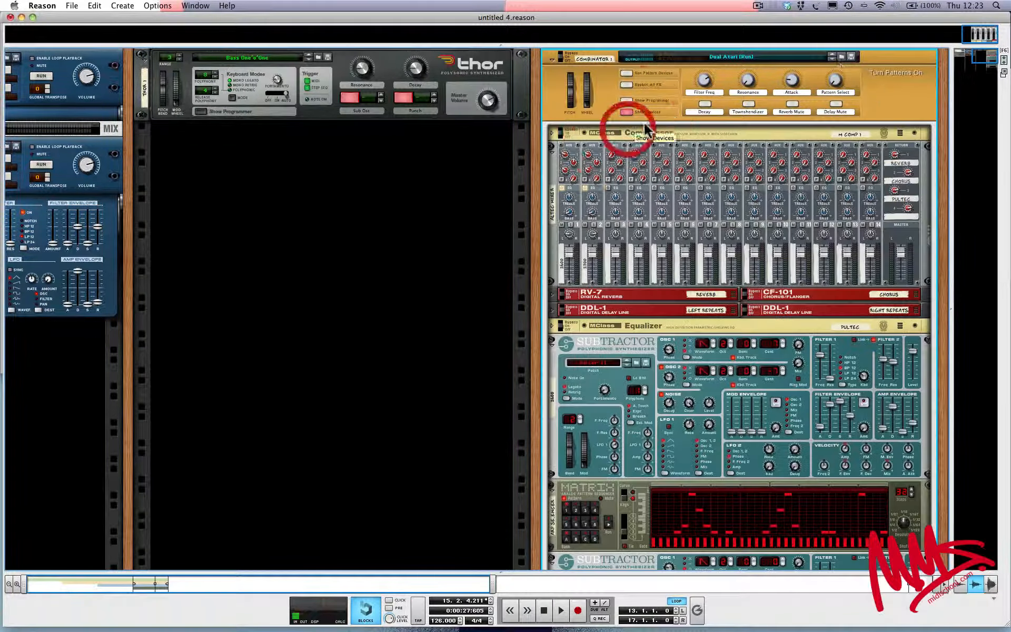
pyautogui.scroll(-14, 785, 213)
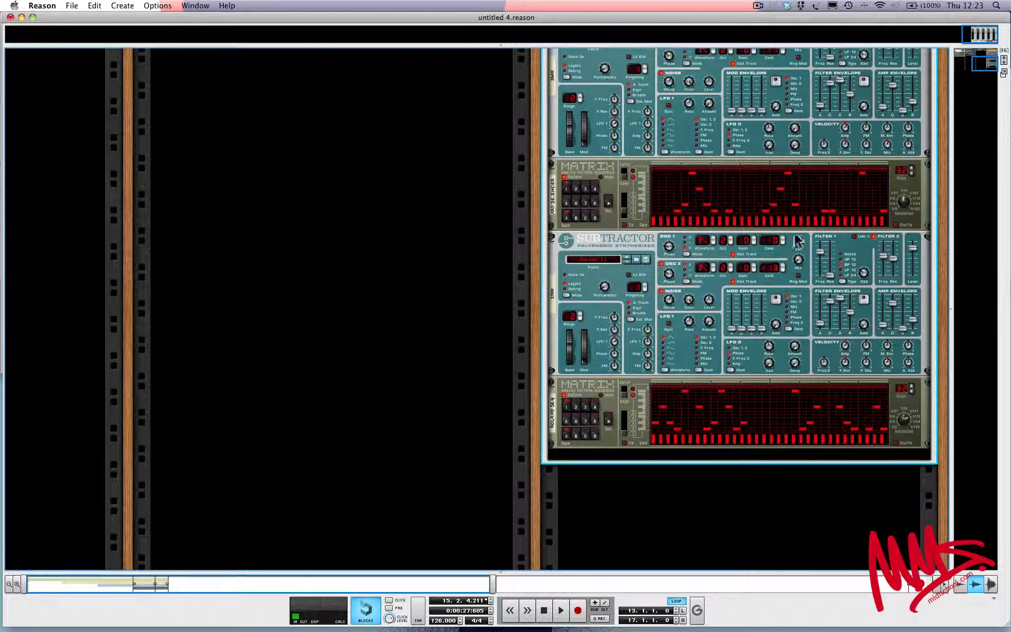
# Hide the devices inside the Combinator so only its front panel is shown
pyautogui.moveTo(901, 422); pyautogui.dragTo(901, 427)
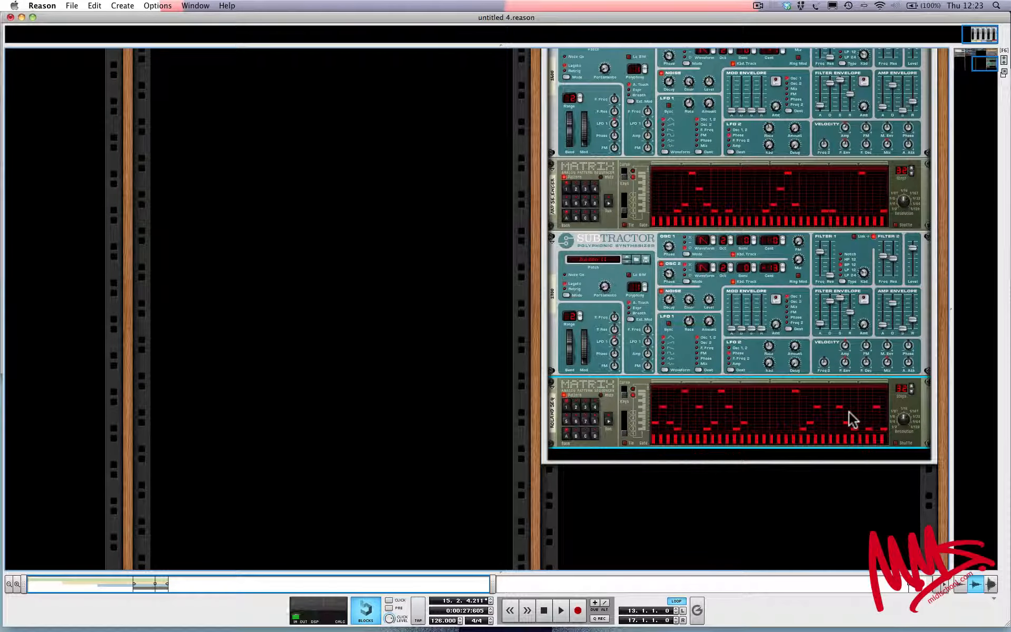
pyautogui.scroll(15, 849, 412)
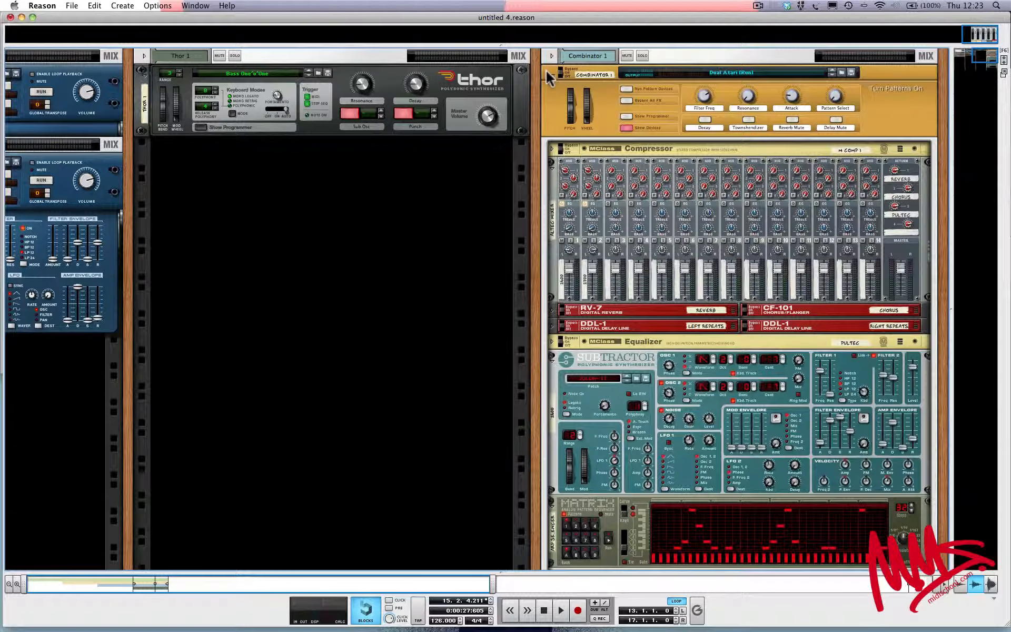
pyautogui.click(626, 128)
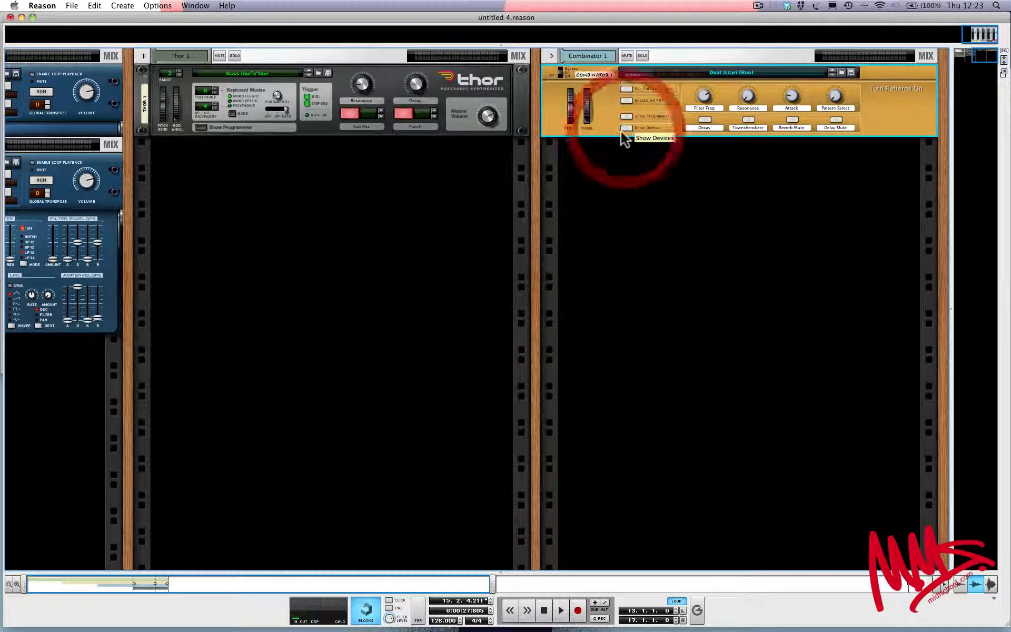
# Show the On-screen Piano Keys and enlarge the sequencer area beneath the rack
pyautogui.click(160, 5)
pyautogui.moveTo(128, 5)
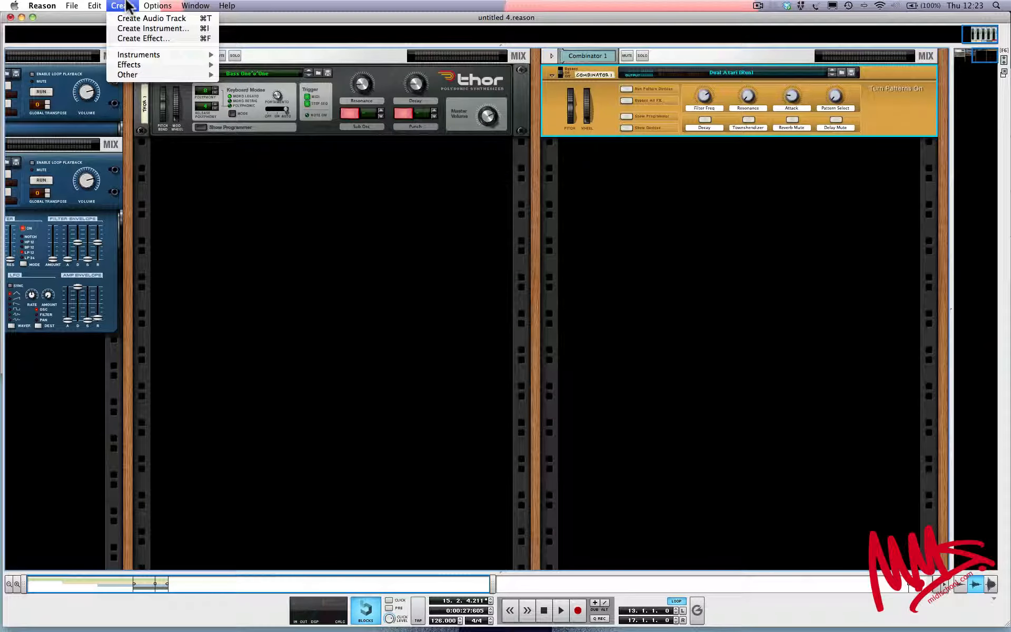
pyautogui.moveTo(201, 5)
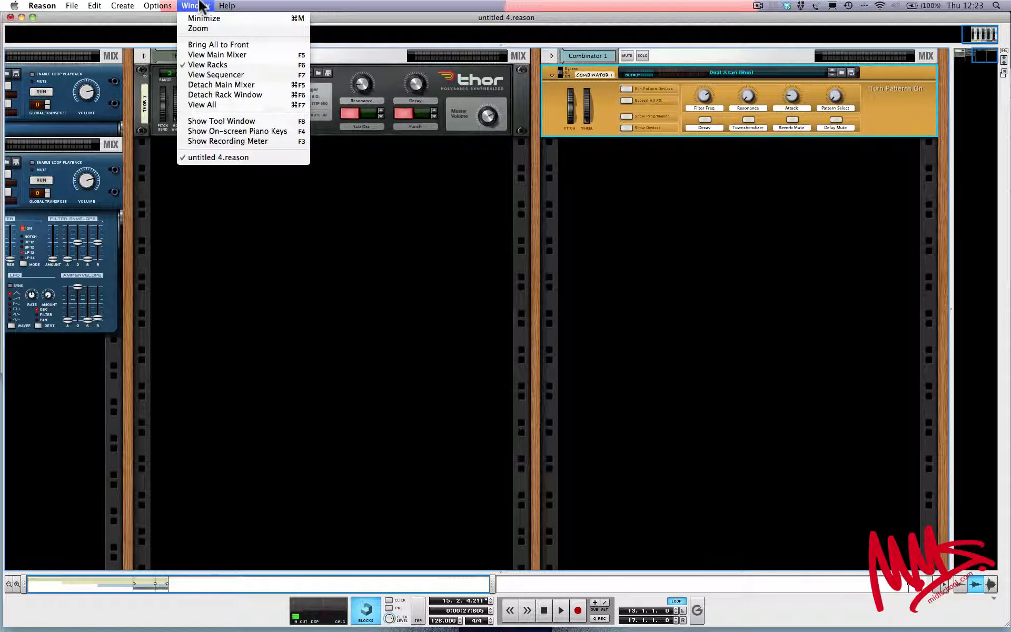
pyautogui.click(214, 136)
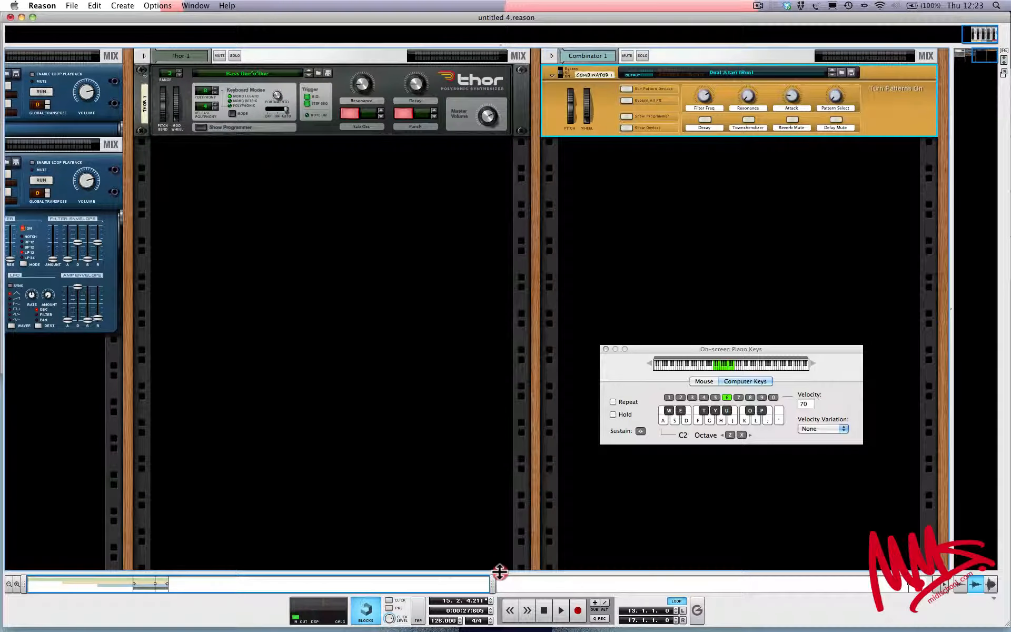
pyautogui.moveTo(500, 570); pyautogui.dragTo(494, 350)
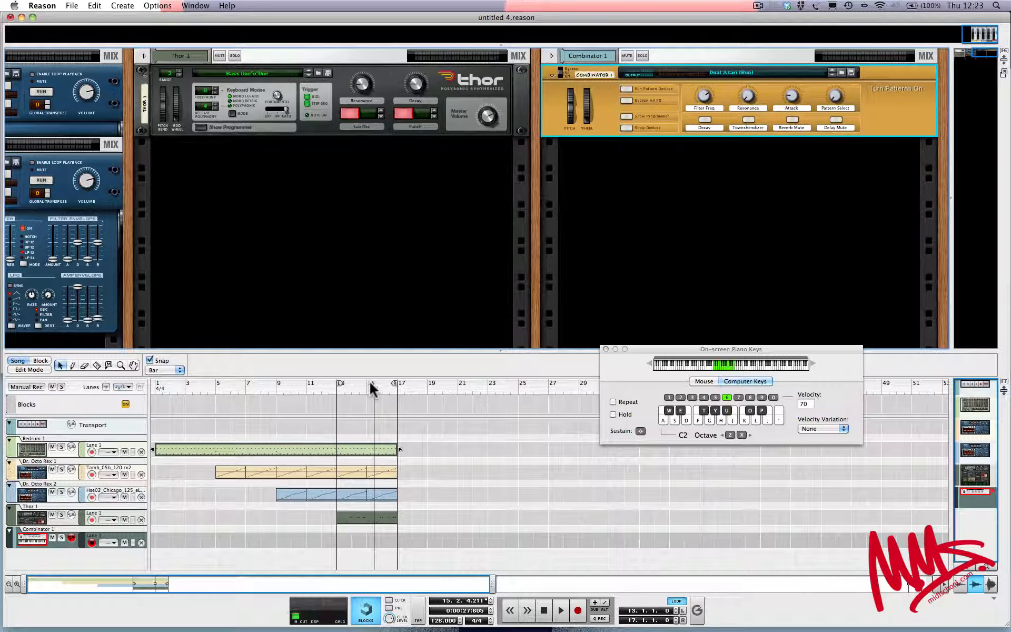
# Play the loop with the Combinator's pattern running and try out its Filter Freq control
pyautogui.press('space')
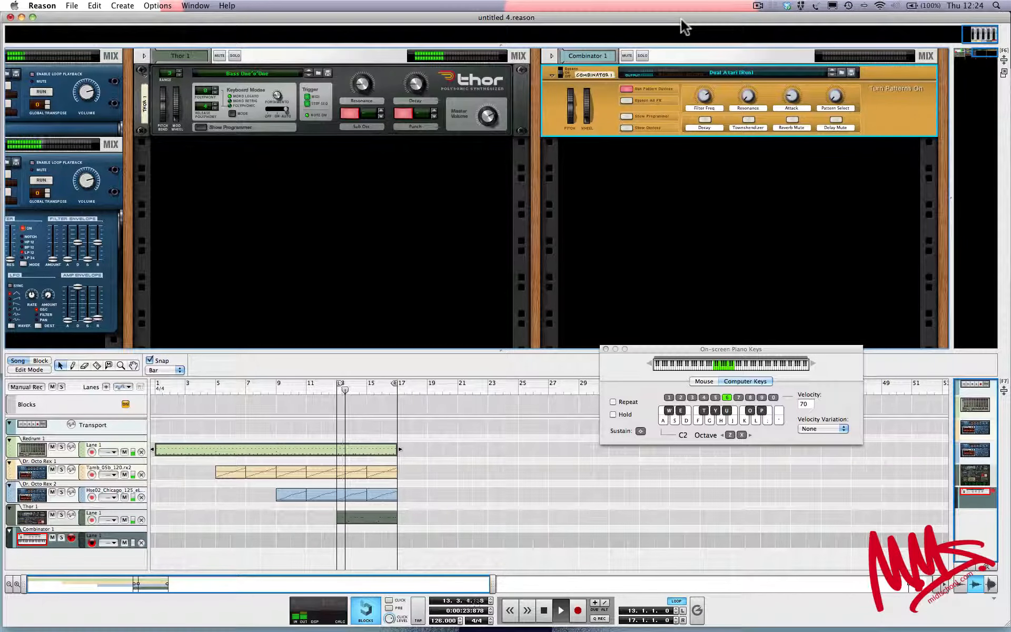
pyautogui.press('space')
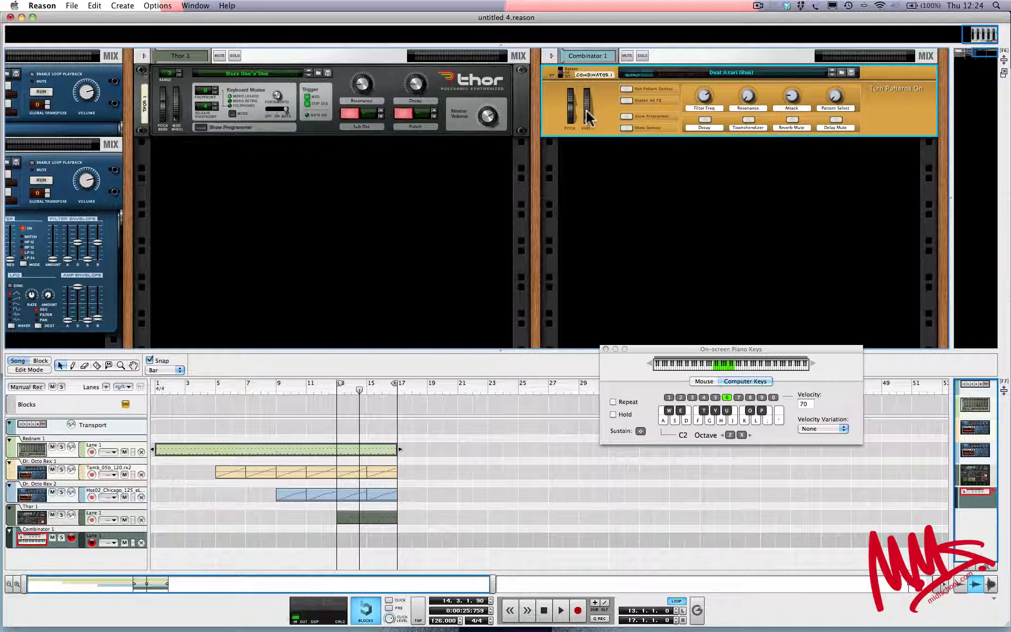
pyautogui.press('space')
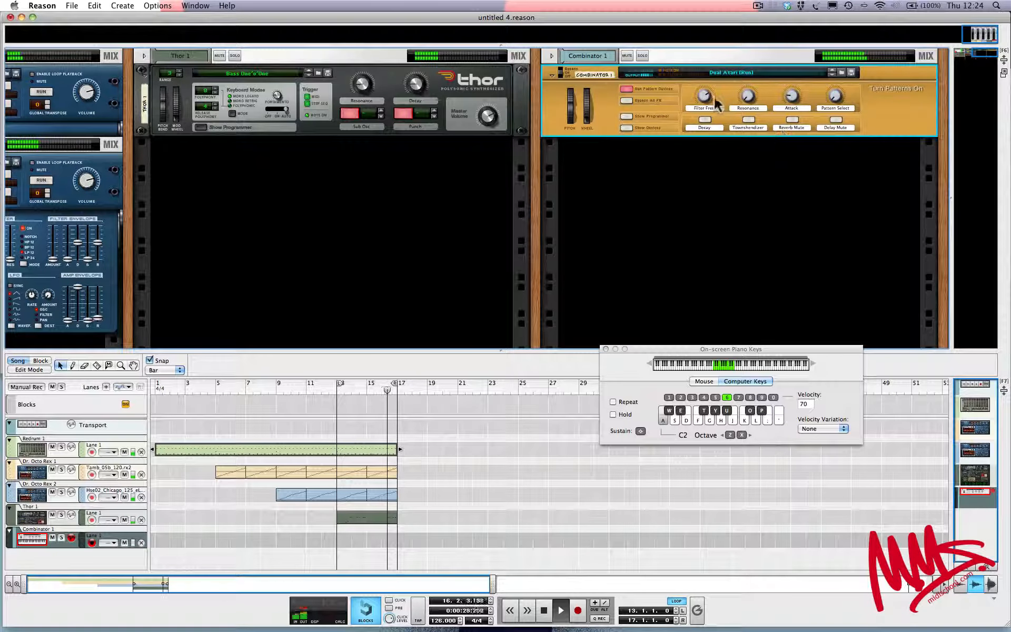
pyautogui.moveTo(703, 101); pyautogui.dragTo(703, 115)
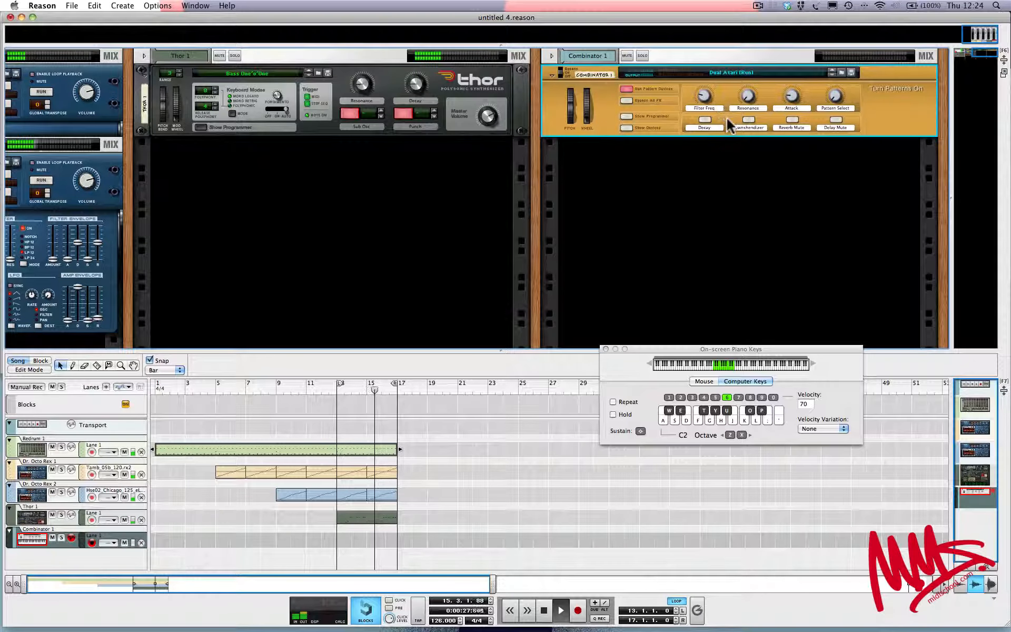
# Turn on the Combinator's Townshendizer and Decay options and adjust Filter Freq while triggering a note
pyautogui.click(747, 121)
pyautogui.click(706, 121)
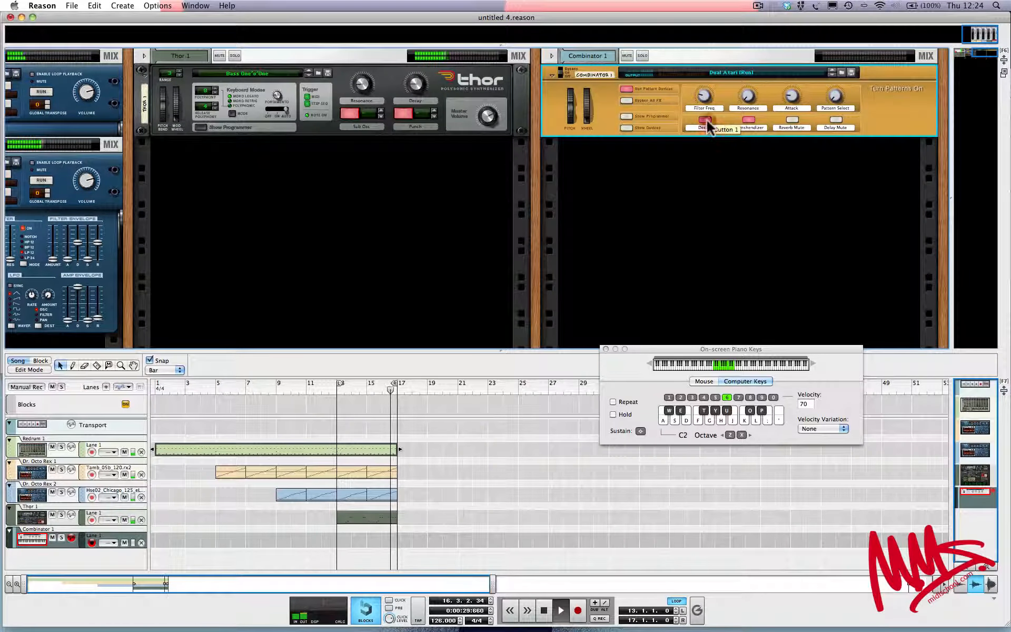
pyautogui.press('a')
pyautogui.moveTo(703, 101); pyautogui.dragTo(704, 91)
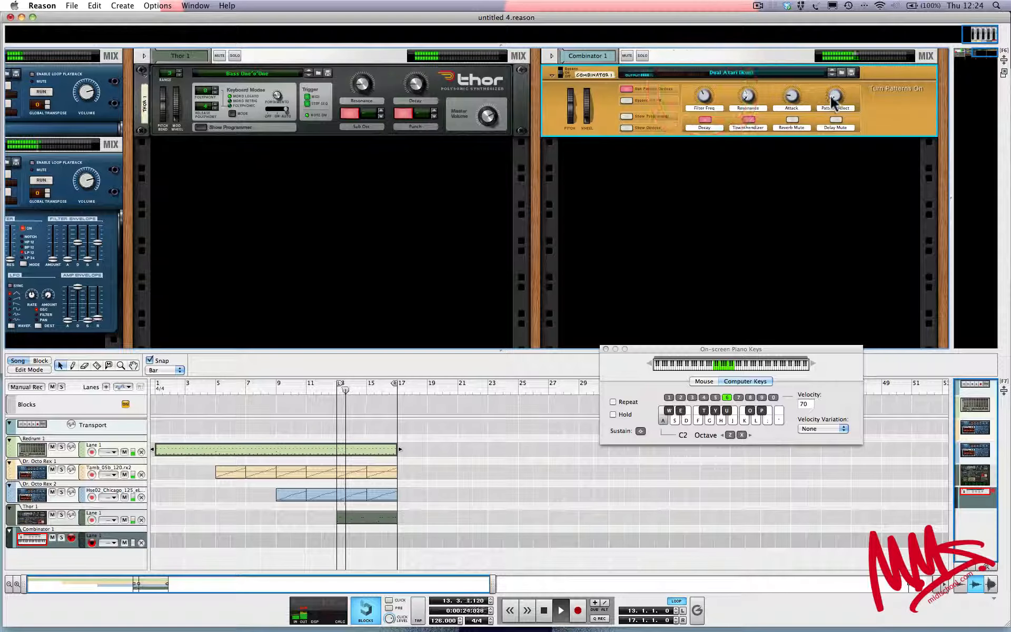
# Adjust Pattern Select and set Filter Freq to 57 on the Combinator while triggering notes, and stop playback
pyautogui.moveTo(835, 100); pyautogui.dragTo(836, 89)
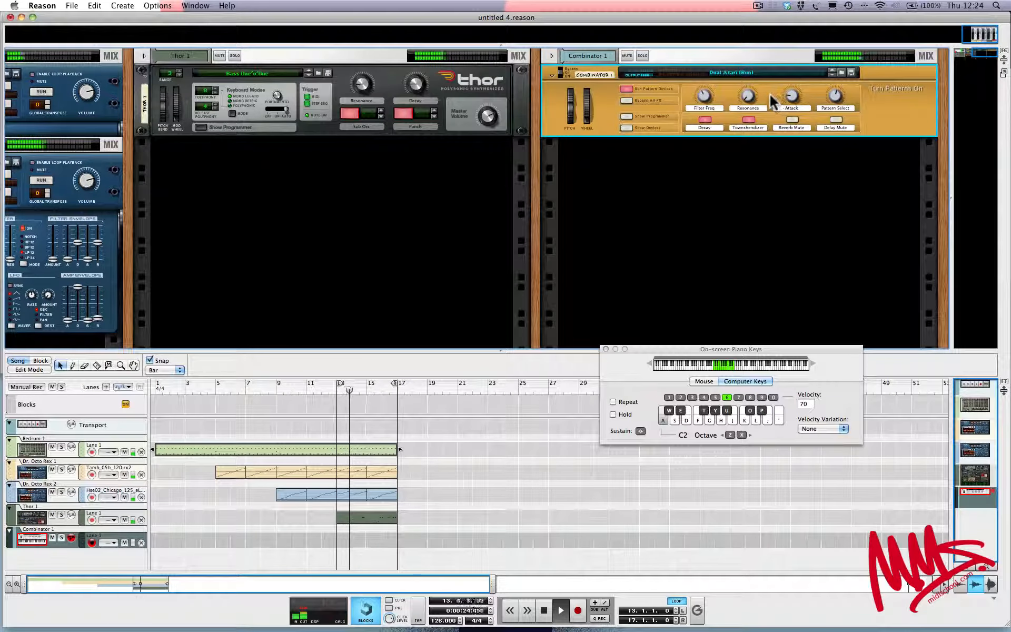
pyautogui.click(837, 98)
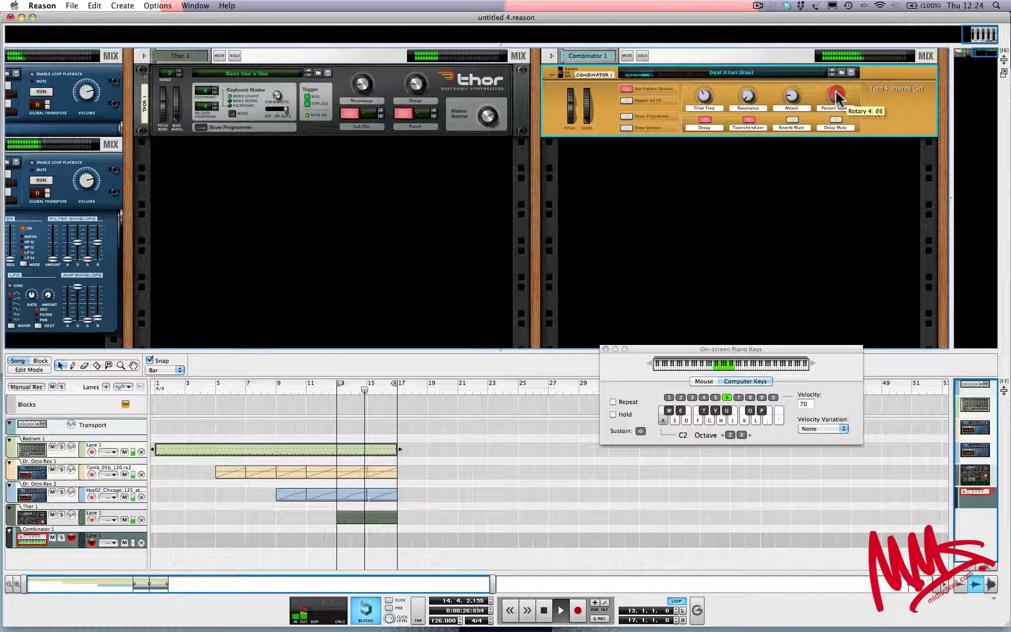
pyautogui.moveTo(705, 96)
pyautogui.mouseDown()
pyautogui.moveTo(750, 74)
pyautogui.moveTo(705, 90)
pyautogui.mouseUp()
pyautogui.press('f')
pyautogui.press('a')
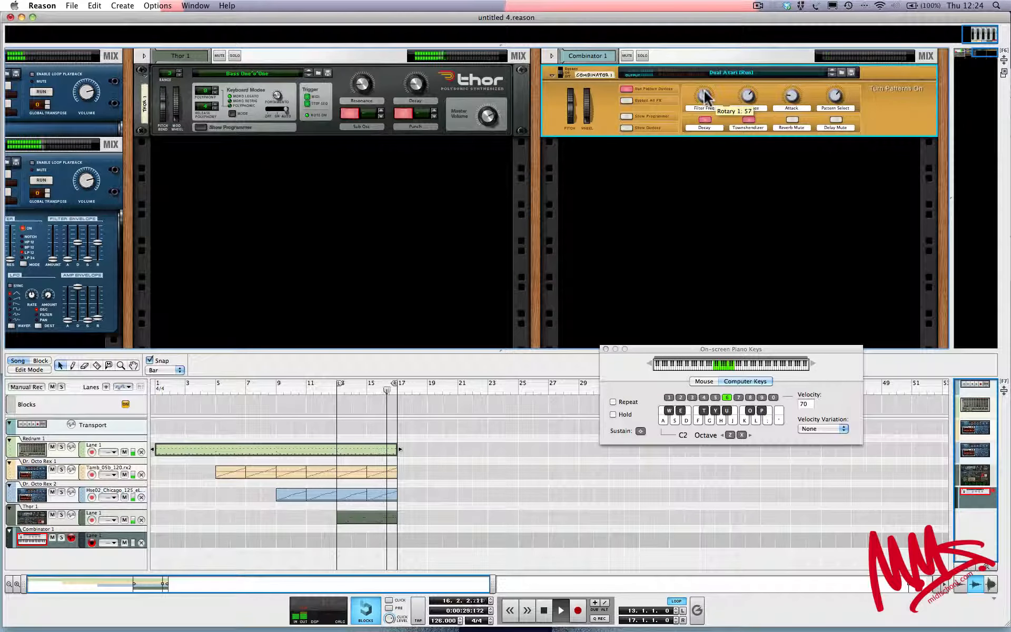
pyautogui.press('space')
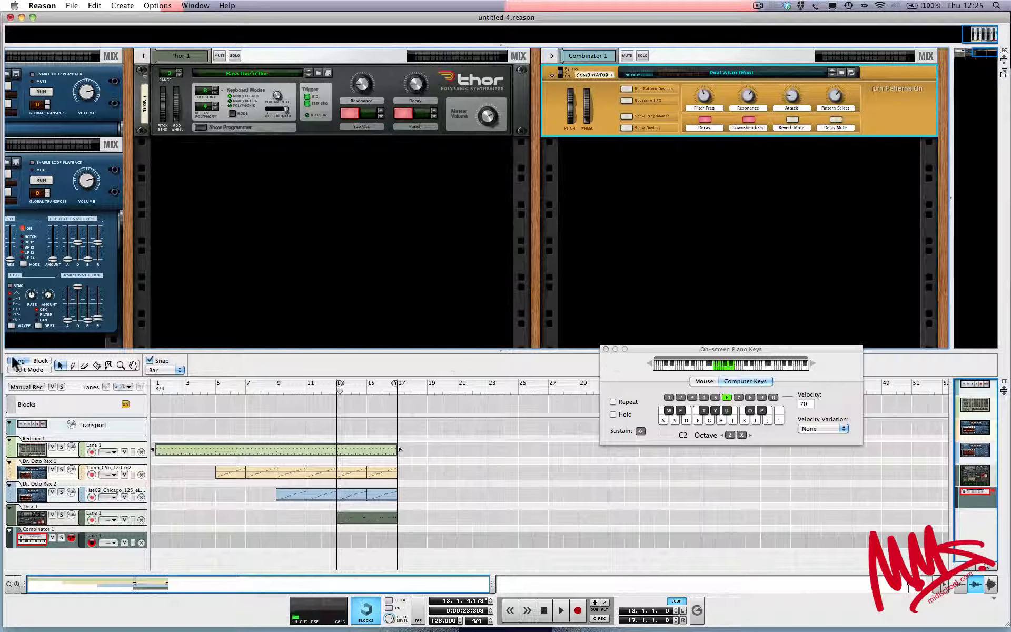
# Draw a four-bar clip from bar 13 to bar 17 on the Combinator's sequencer lane
pyautogui.click(72, 365)
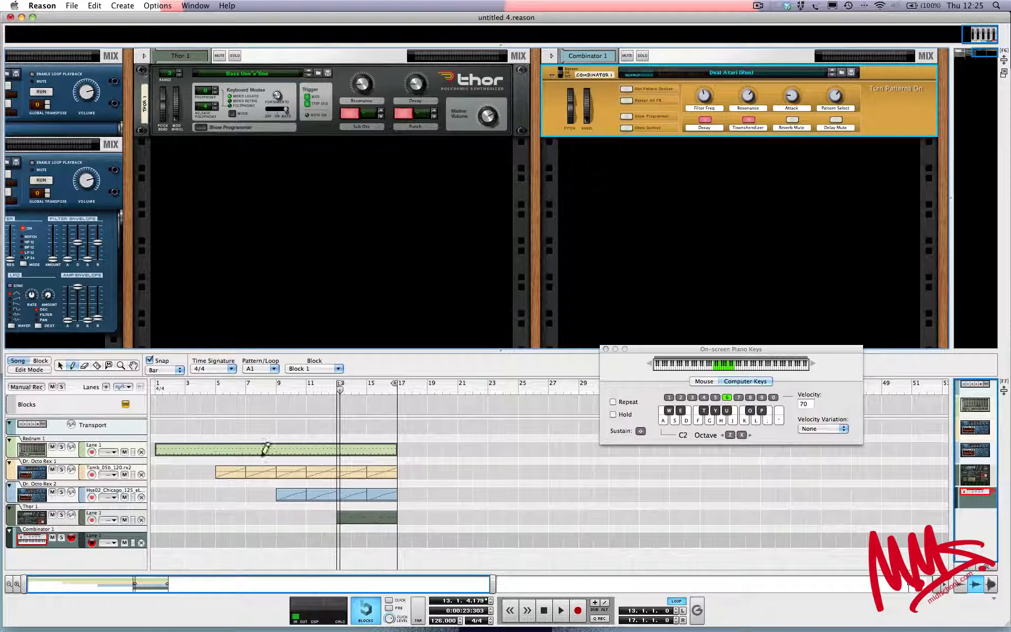
pyautogui.click(52, 545)
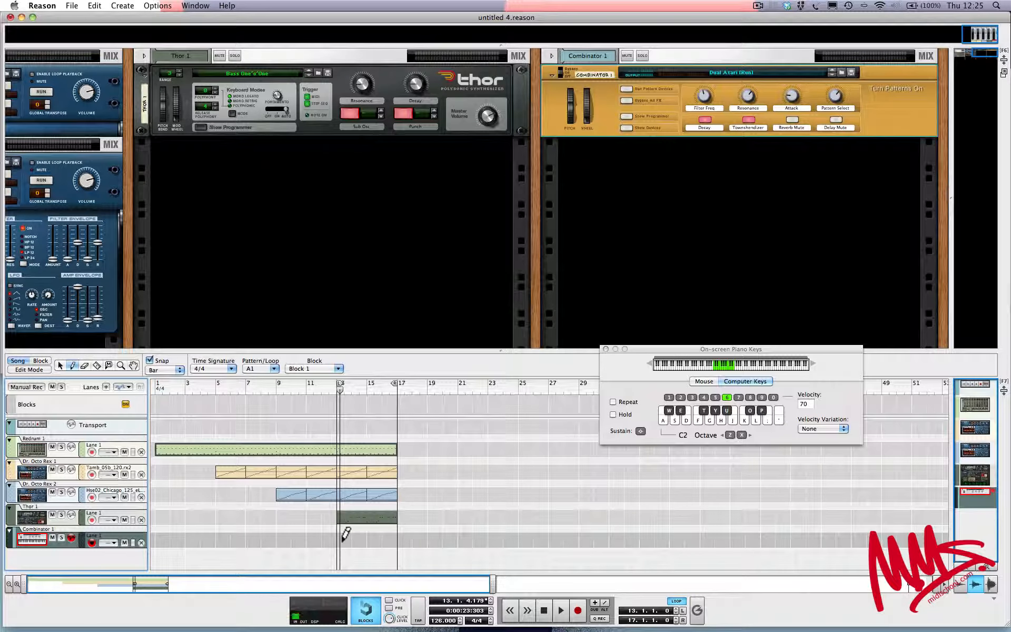
pyautogui.moveTo(342, 538); pyautogui.dragTo(397, 535)
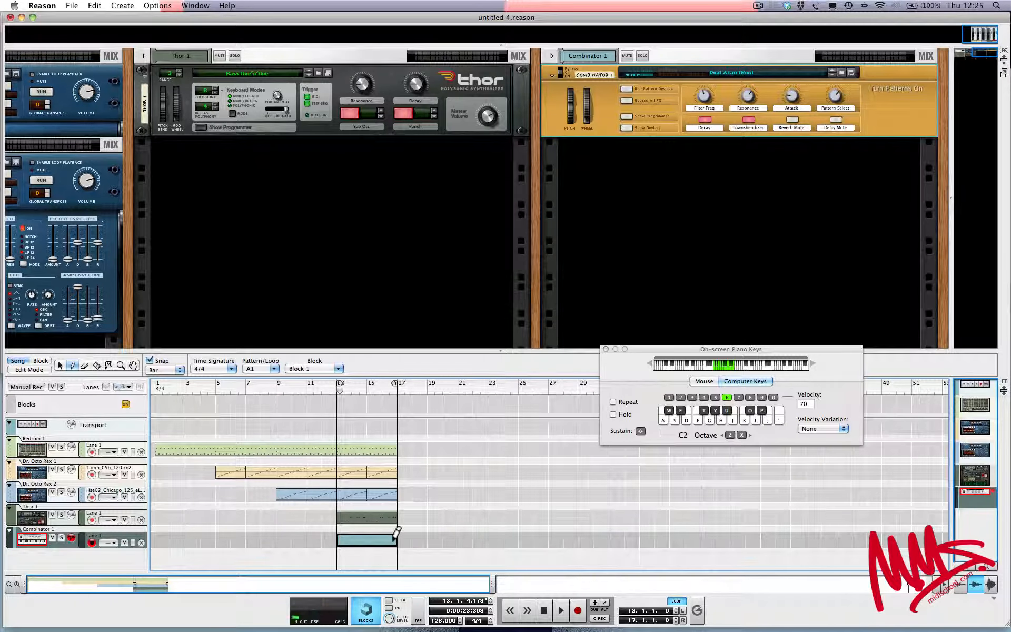
pyautogui.click(60, 367)
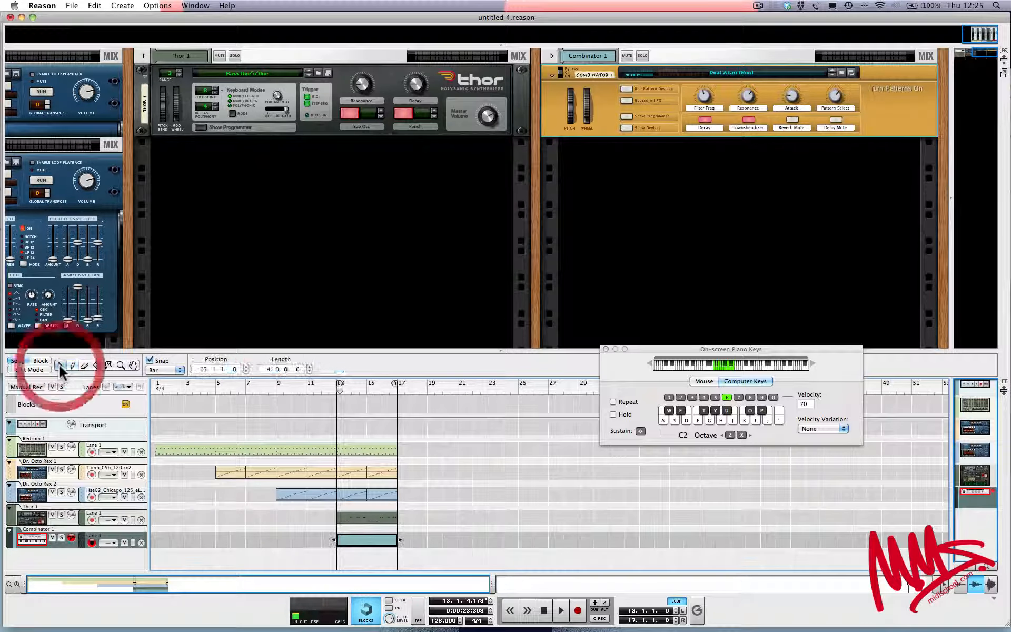
# Open the new Combinator clip for note editing, align its start in view, and play back the loop
pyautogui.doubleClick(356, 539)
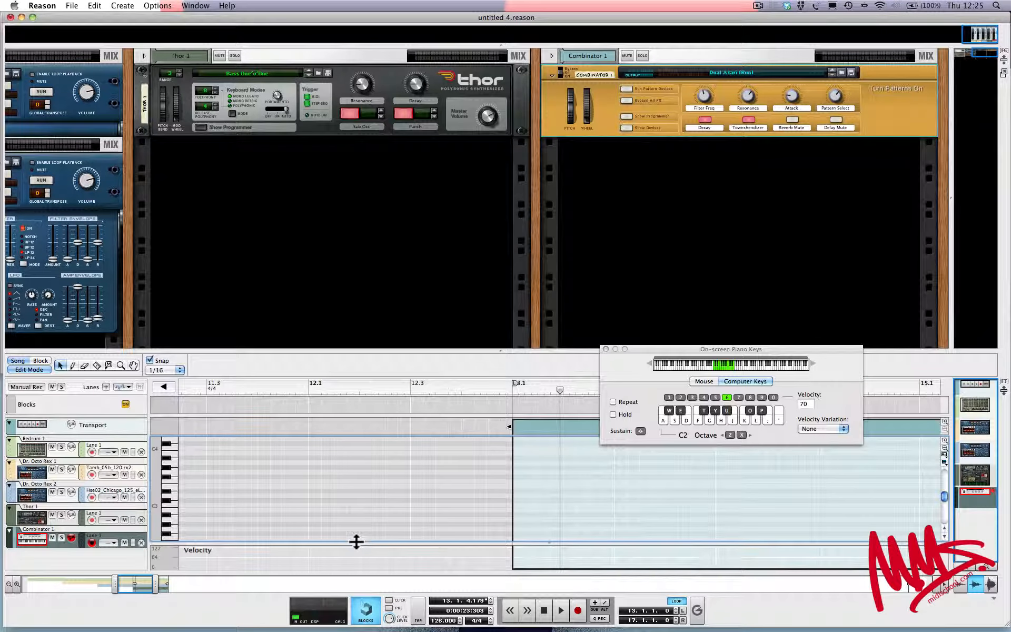
pyautogui.hscroll(10, 378, 523)
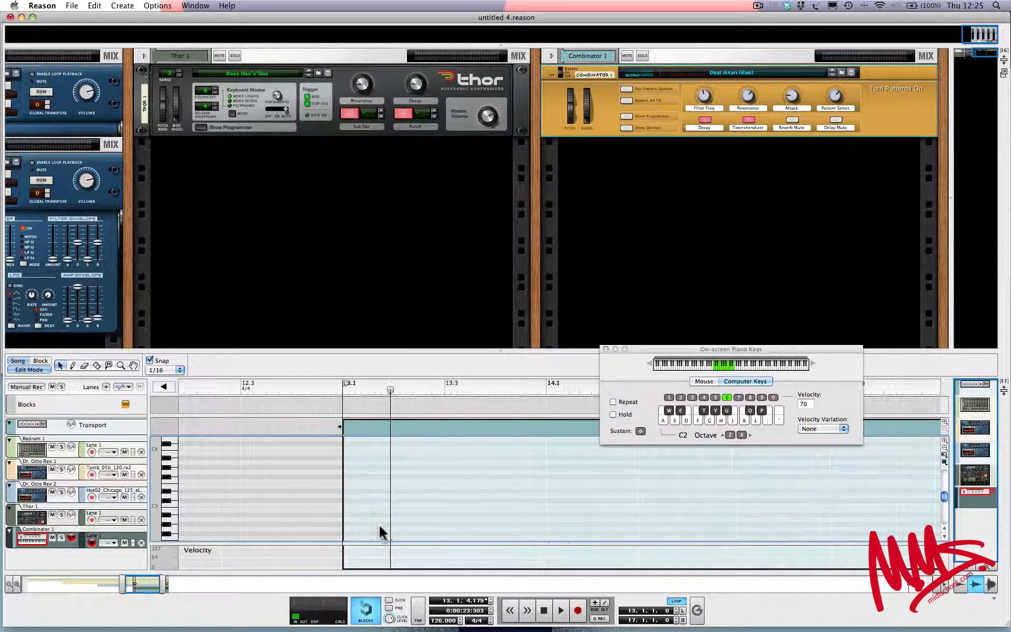
pyautogui.press('space')
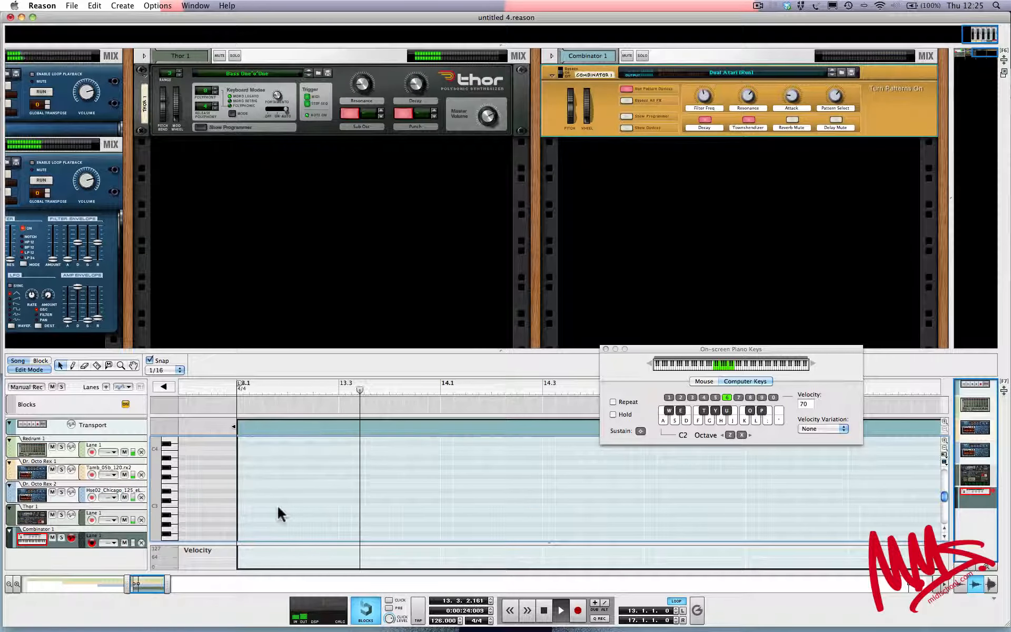
pyautogui.click(237, 389)
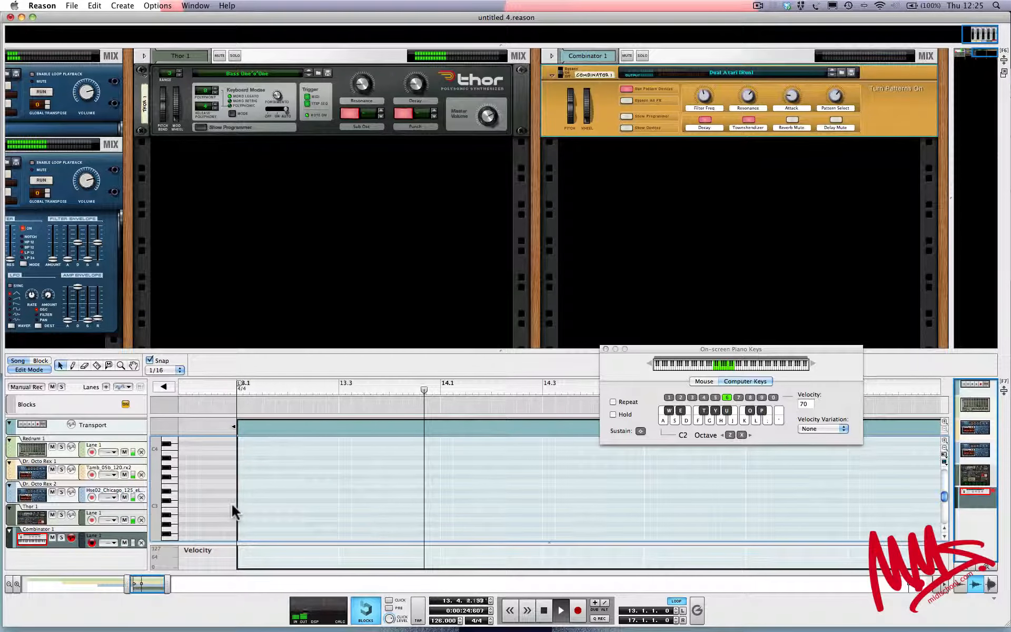
pyautogui.press('space')
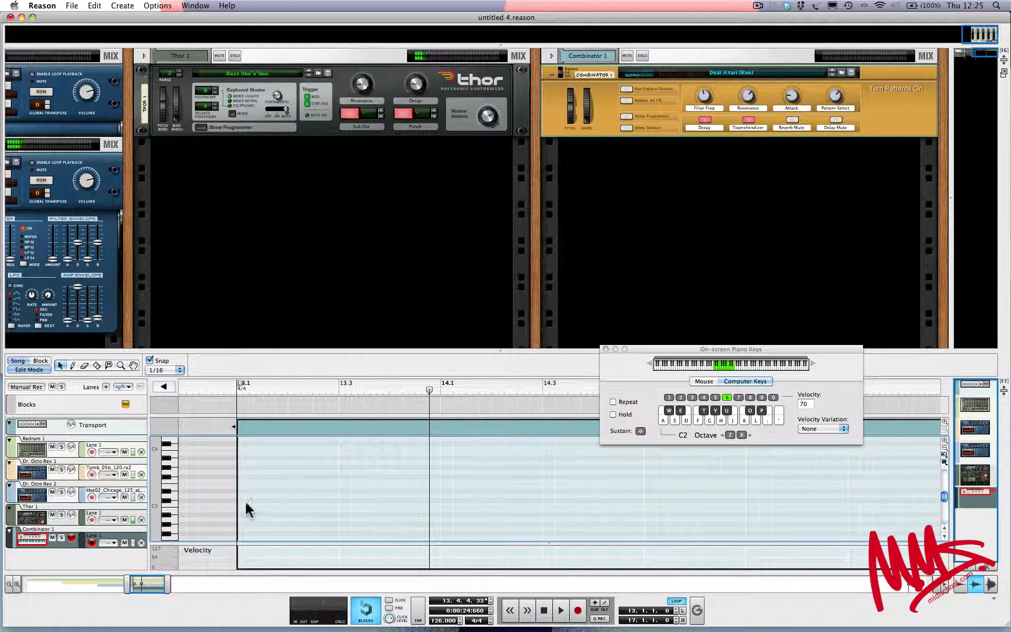
# Close the On-screen Piano Keys window and keep the Selection tool active
pyautogui.click(72, 366)
pyautogui.click(61, 364)
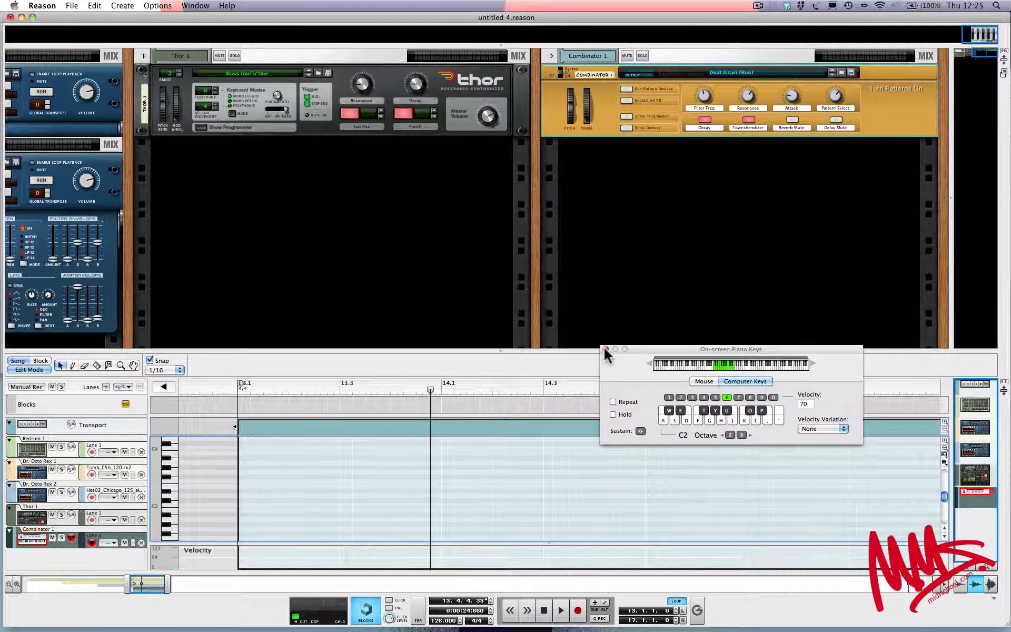
pyautogui.click(606, 349)
pyautogui.click(62, 362)
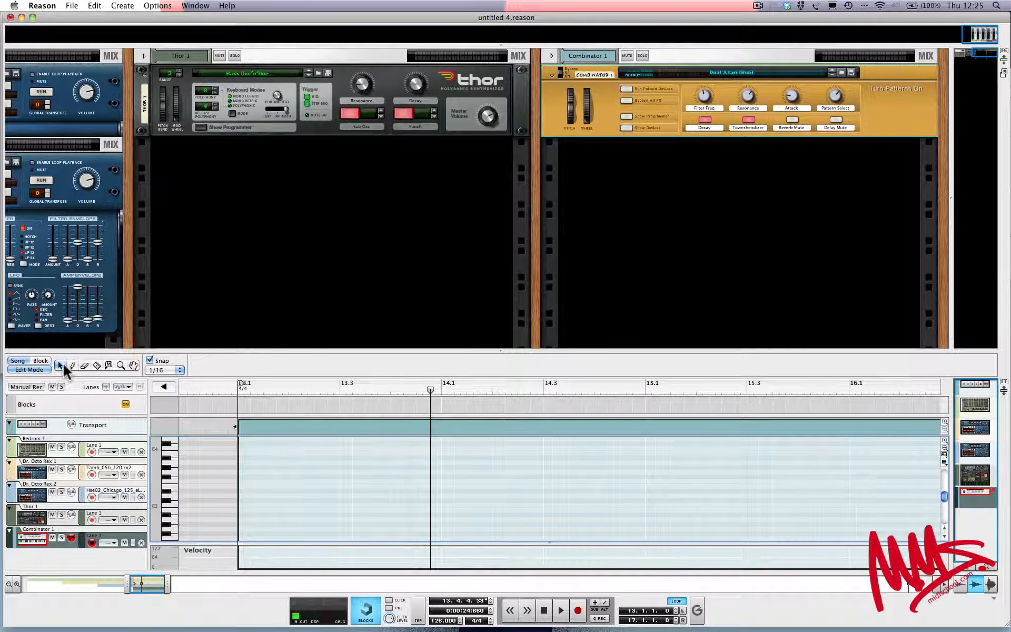
# Draw a two-bar C3 note at the start of the Combinator clip with the Pencil tool, beginning at bar 13
pyautogui.press('e')
pyautogui.press('r')
pyautogui.press('t')
pyautogui.press('y')
pyautogui.press('u')
pyautogui.press('q')
pyautogui.click(72, 363)
pyautogui.moveTo(245, 505); pyautogui.dragTo(646, 488)
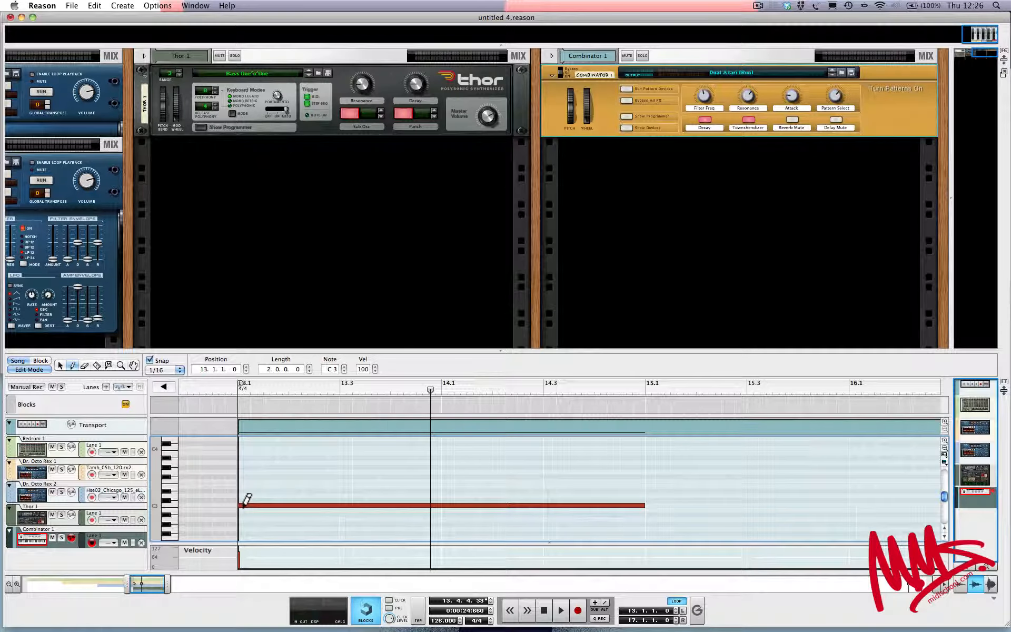
# Play the arrangement from bar 13 and inspect the note inside the Combinator clip, ending in the arrangement view
pyautogui.click(544, 612)
pyautogui.click(543, 612)
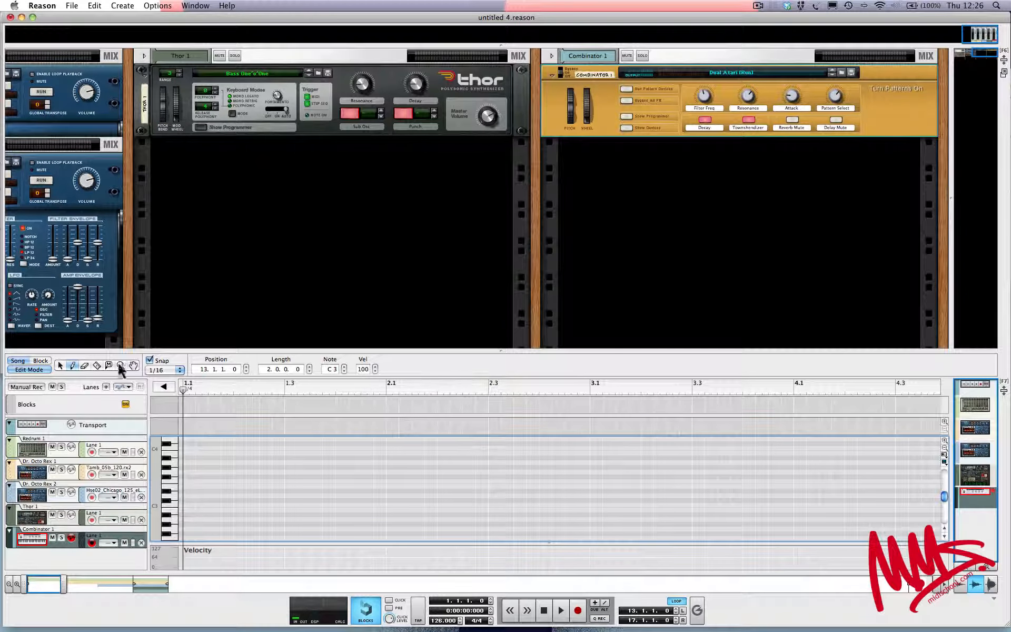
pyautogui.click(30, 370)
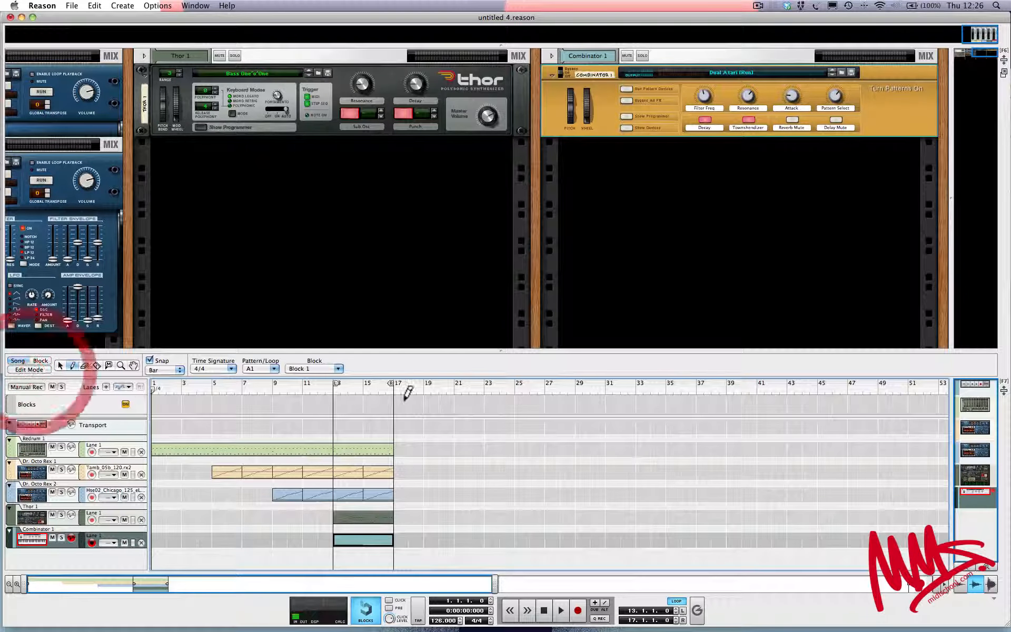
pyautogui.press('q')
pyautogui.click(332, 387)
pyautogui.press('space')
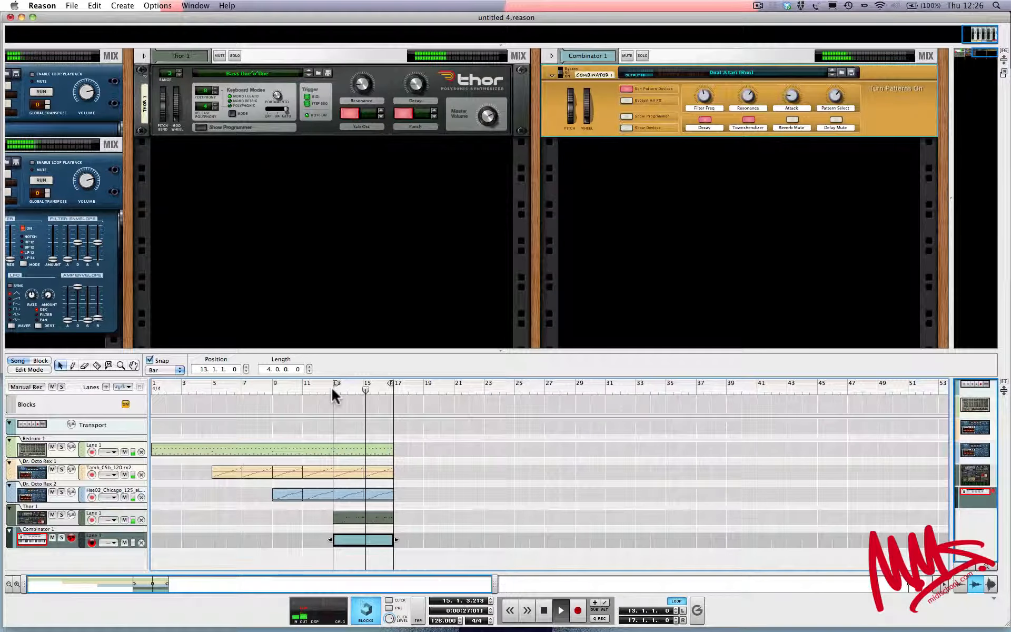
pyautogui.press('space')
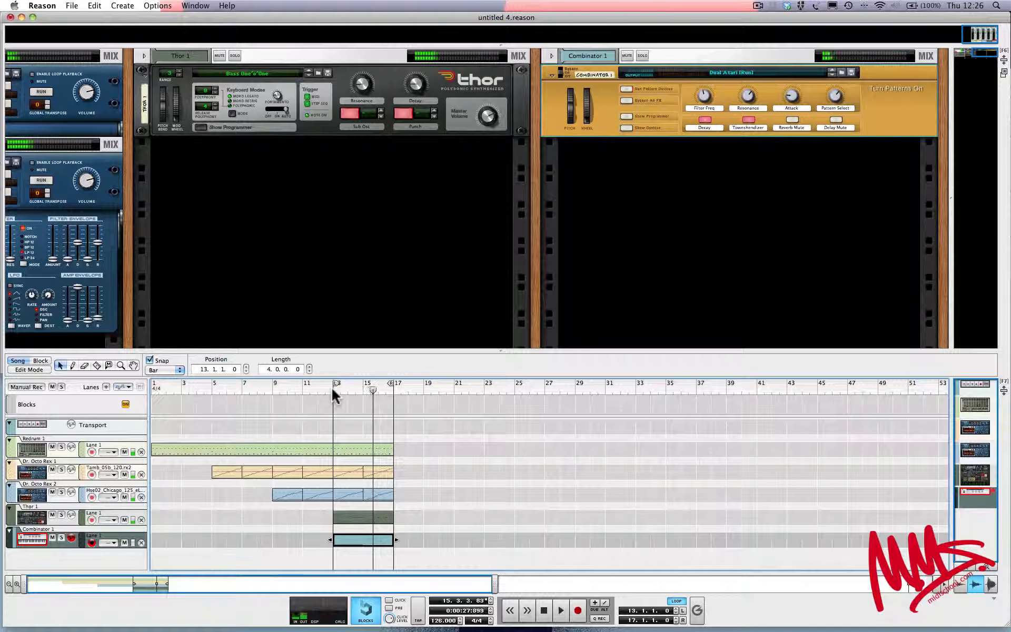
pyautogui.doubleClick(364, 540)
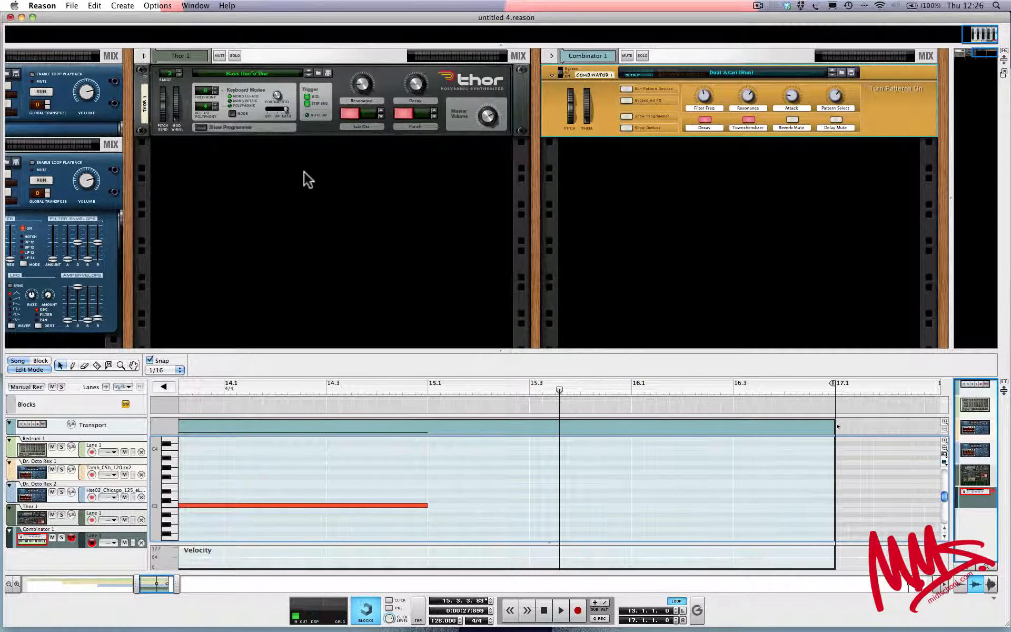
pyautogui.click(36, 370)
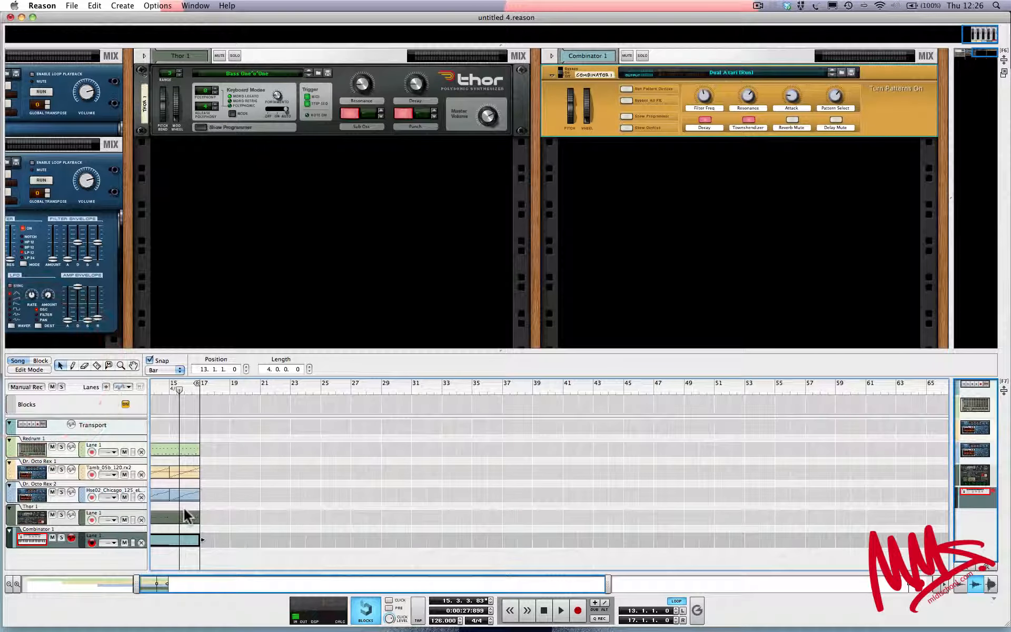
# Open the Thor 1 clip to inspect the pitches of its notes, and return to the arrangement view
pyautogui.click(211, 513)
pyautogui.doubleClick(210, 514)
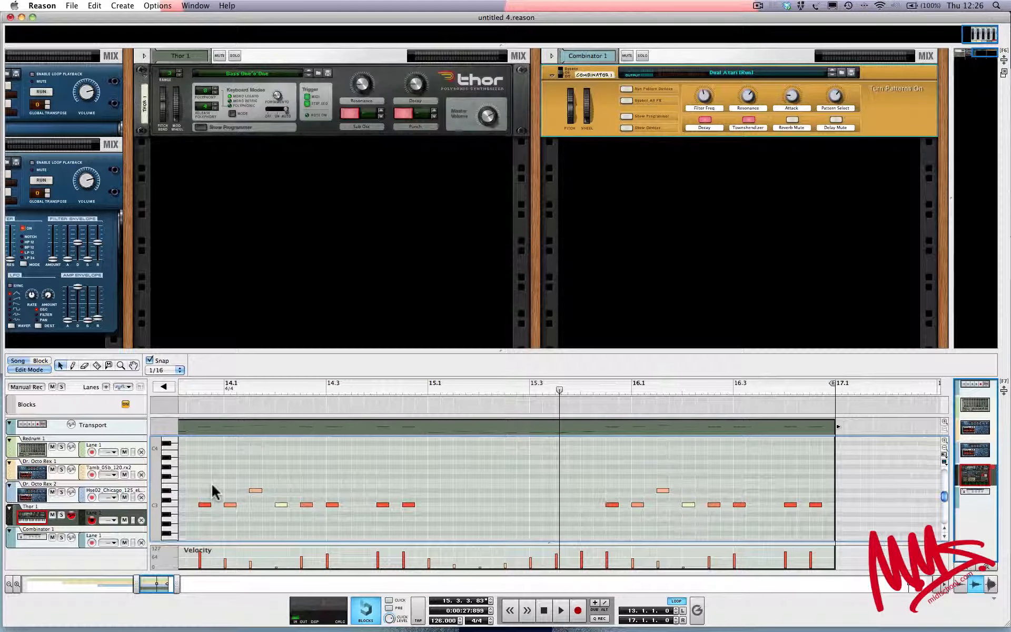
pyautogui.click(173, 504)
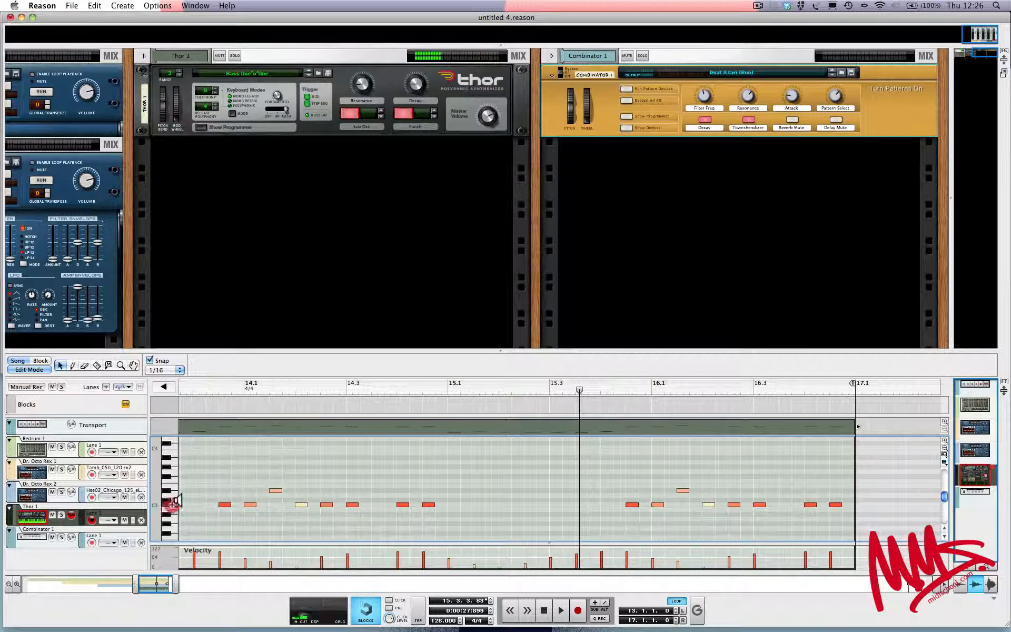
pyautogui.click(23, 371)
# Open the Combinator 1 clip for note editing and play the loop from its start at bar 13
pyautogui.click(168, 540)
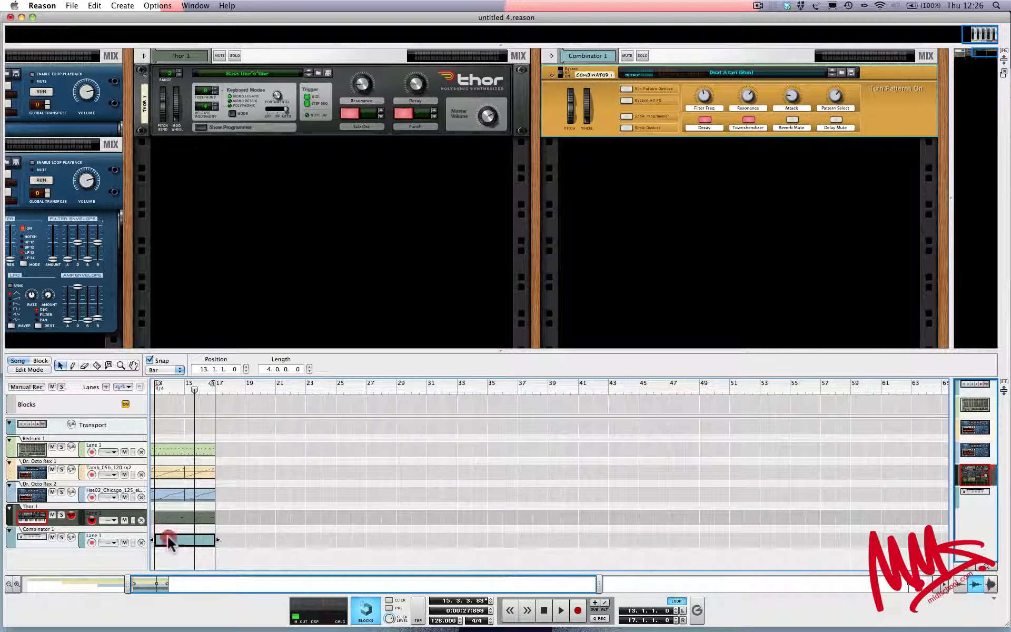
pyautogui.doubleClick(167, 539)
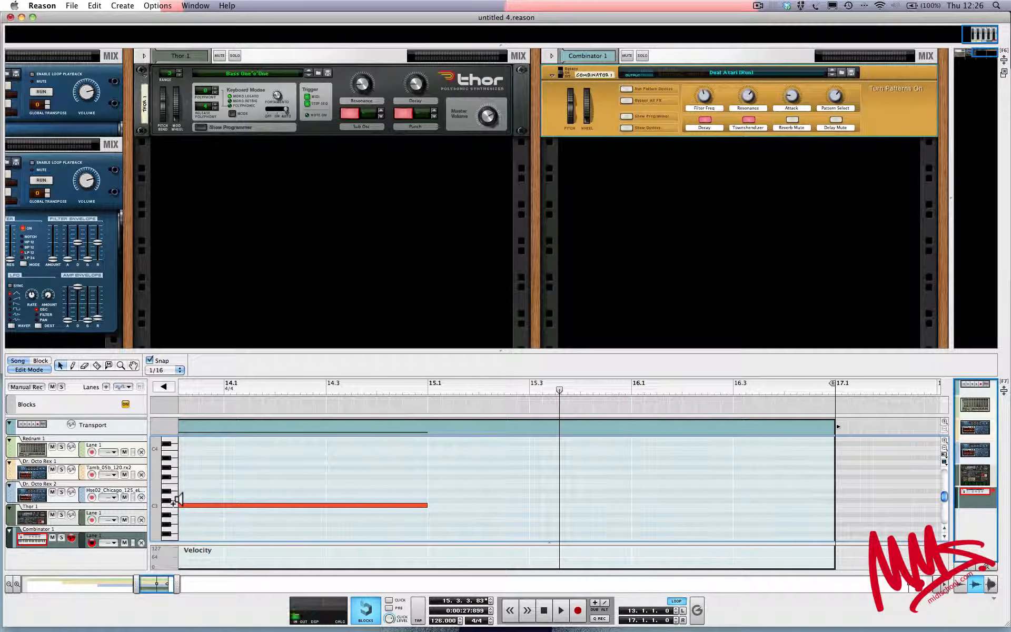
pyautogui.hotkey('shift', 'Return')
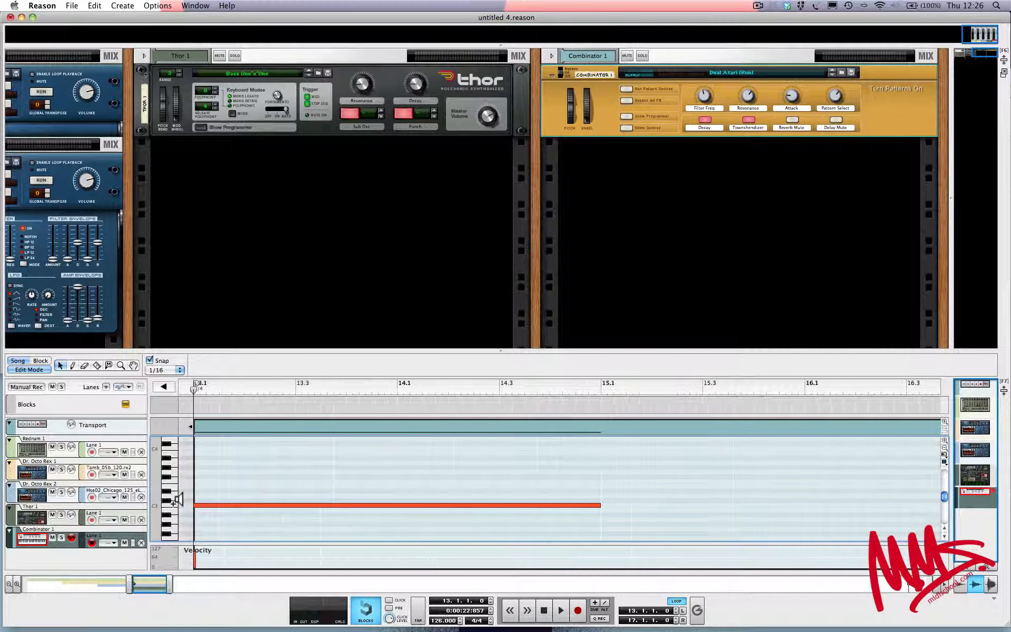
pyautogui.press('space')
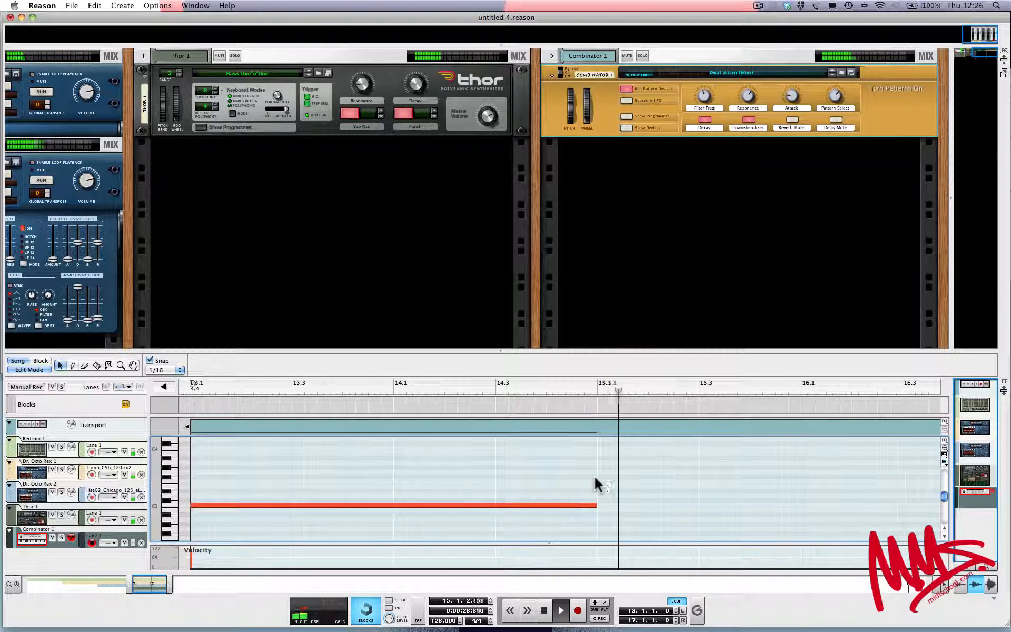
# Draw a one-bar F#3 note at bar 15 in the Combinator clip with the Pencil tool
pyautogui.press('w')
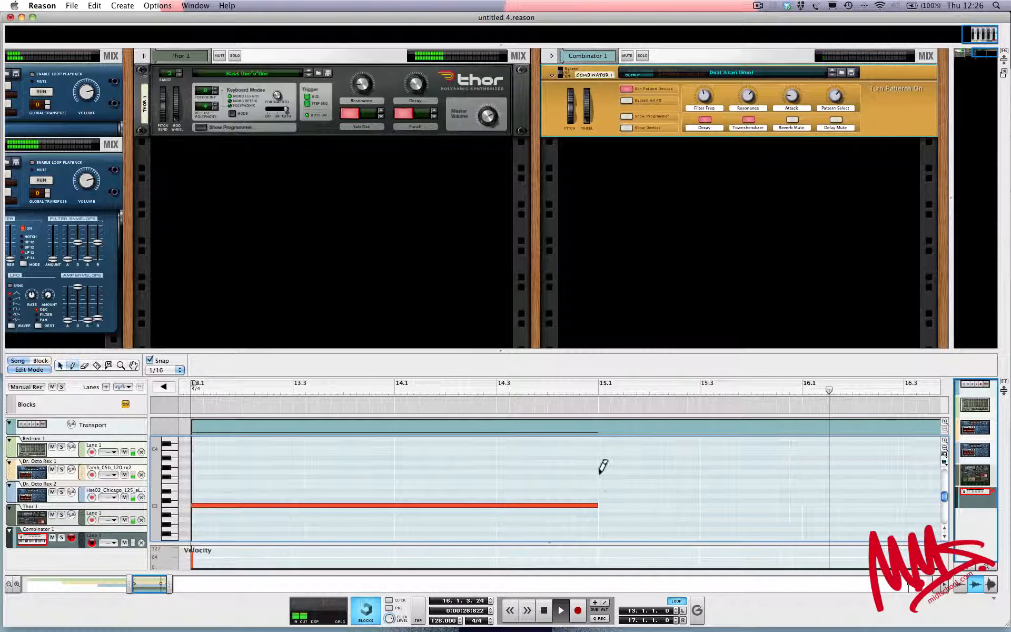
pyautogui.click(602, 474)
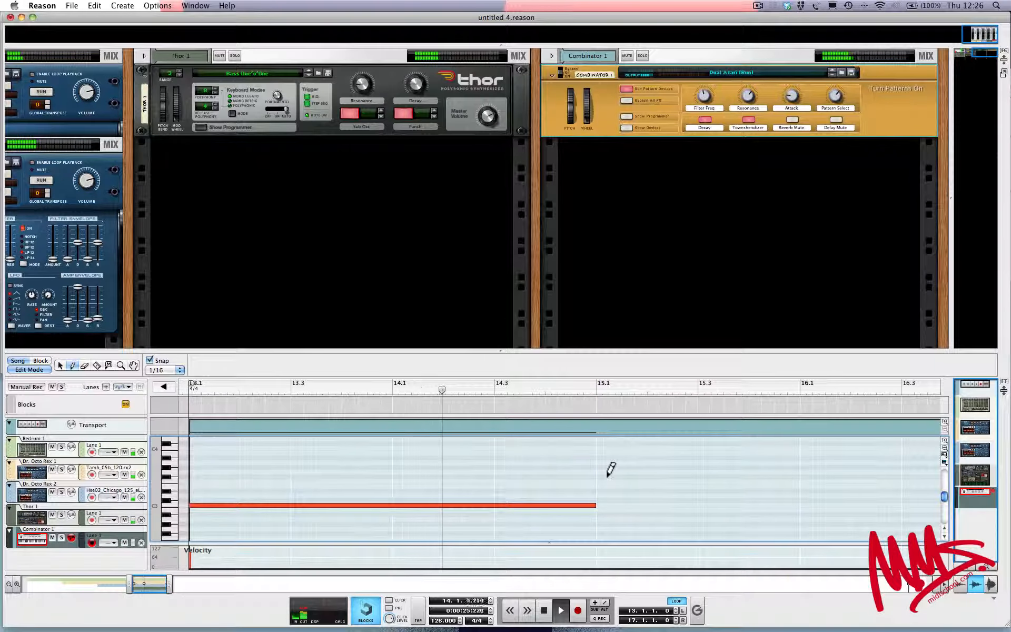
pyautogui.scroll(-2, 580, 476)
pyautogui.scroll(-2, 579, 472)
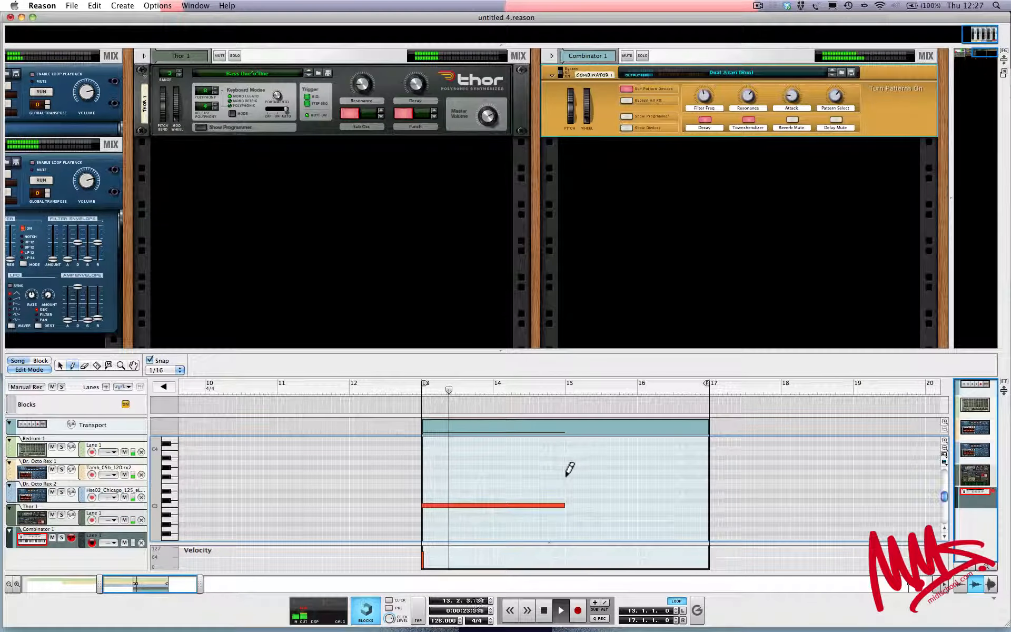
pyautogui.moveTo(566, 476); pyautogui.dragTo(637, 476)
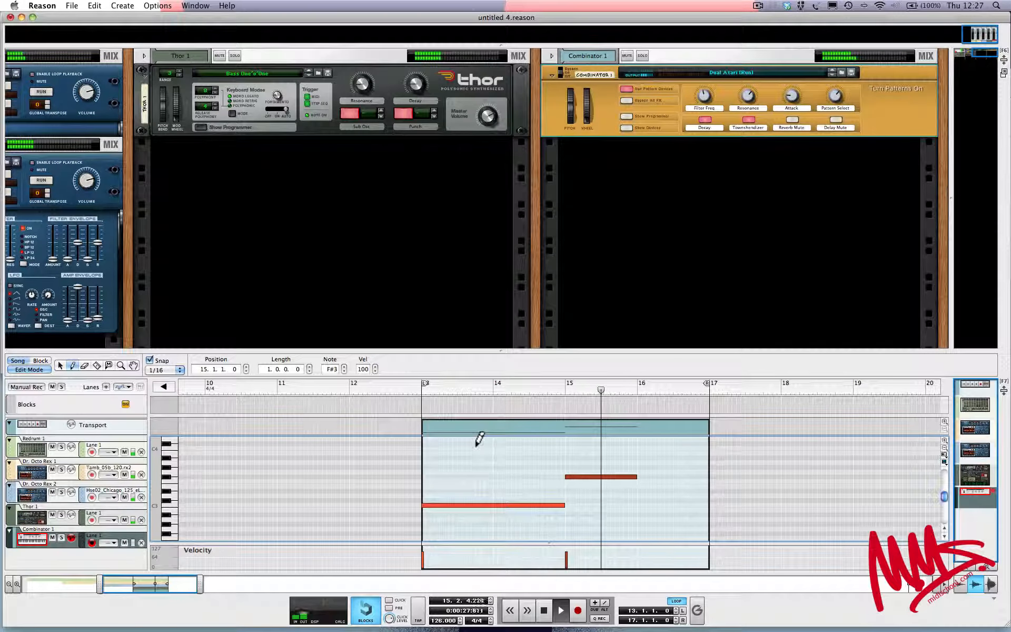
pyautogui.click(26, 369)
pyautogui.click(26, 369)
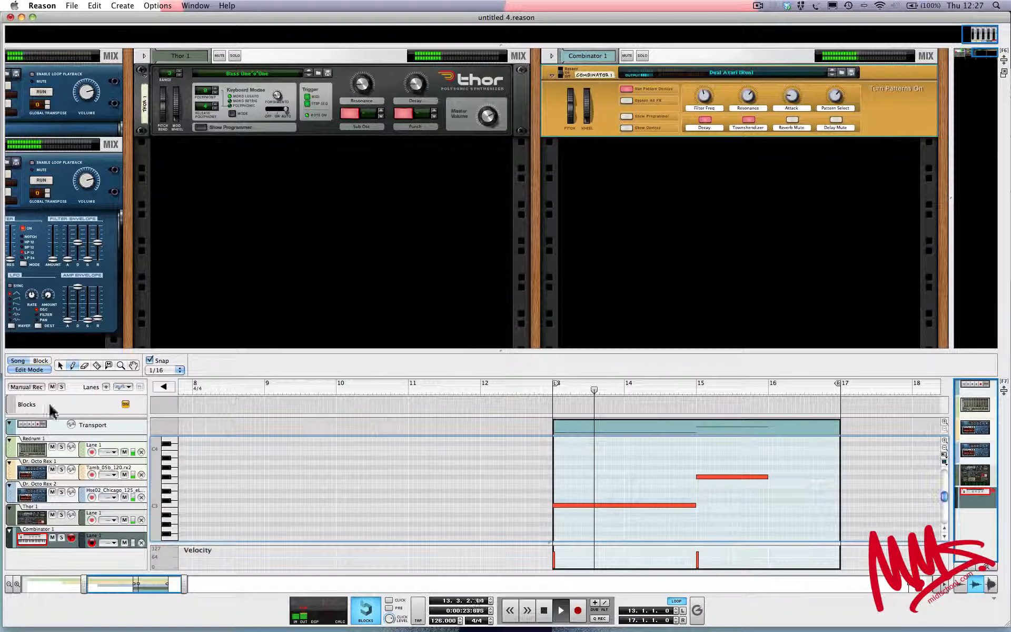
# Move the one-bar note at bar 15 to G3 with the Selection tool
pyautogui.click(60, 365)
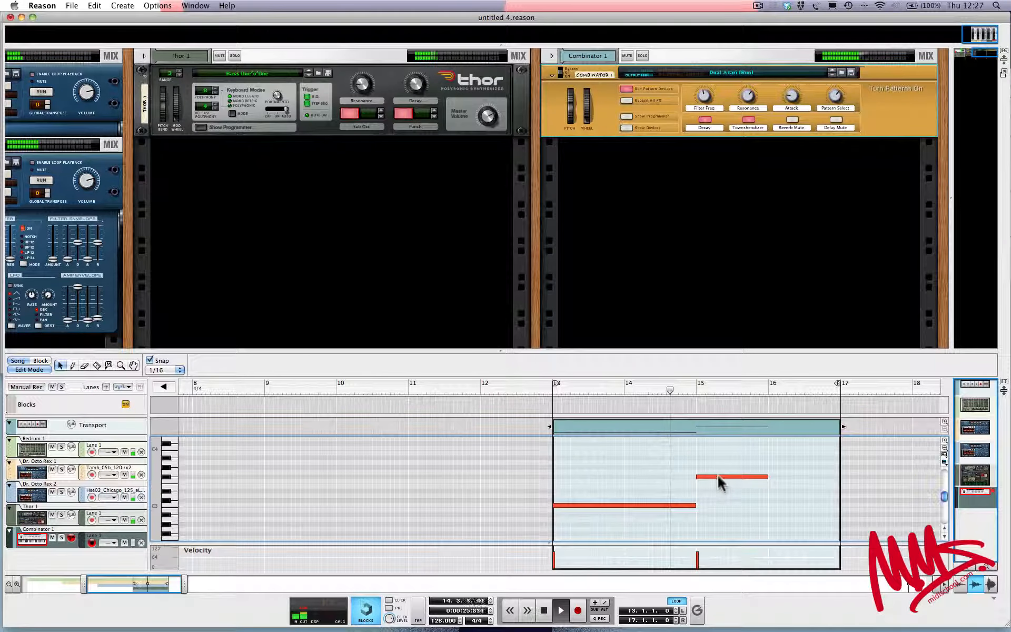
pyautogui.moveTo(719, 476); pyautogui.dragTo(718, 481)
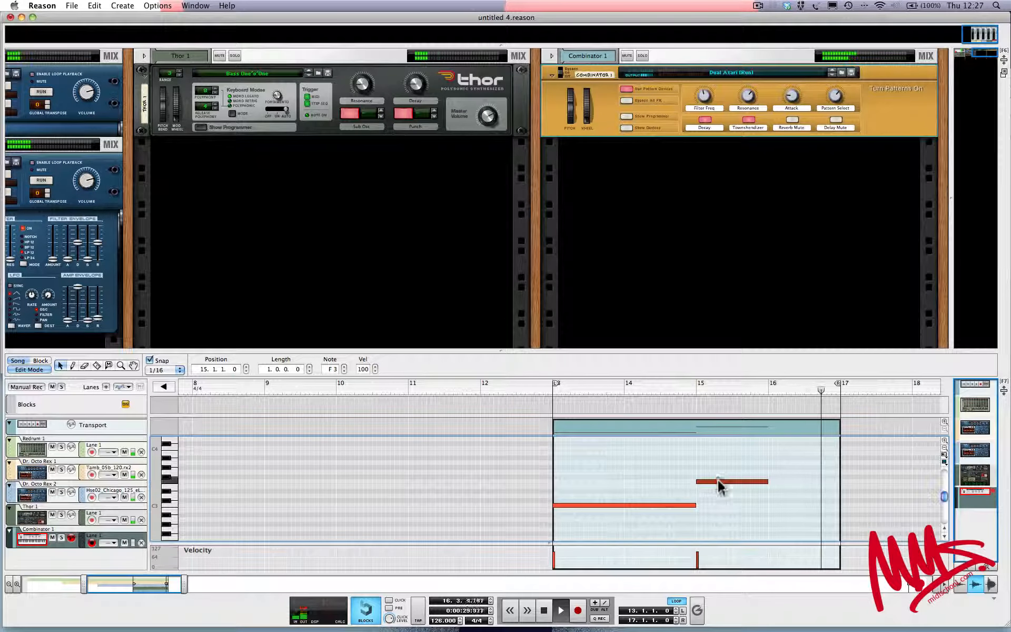
pyautogui.moveTo(717, 478); pyautogui.dragTo(717, 470)
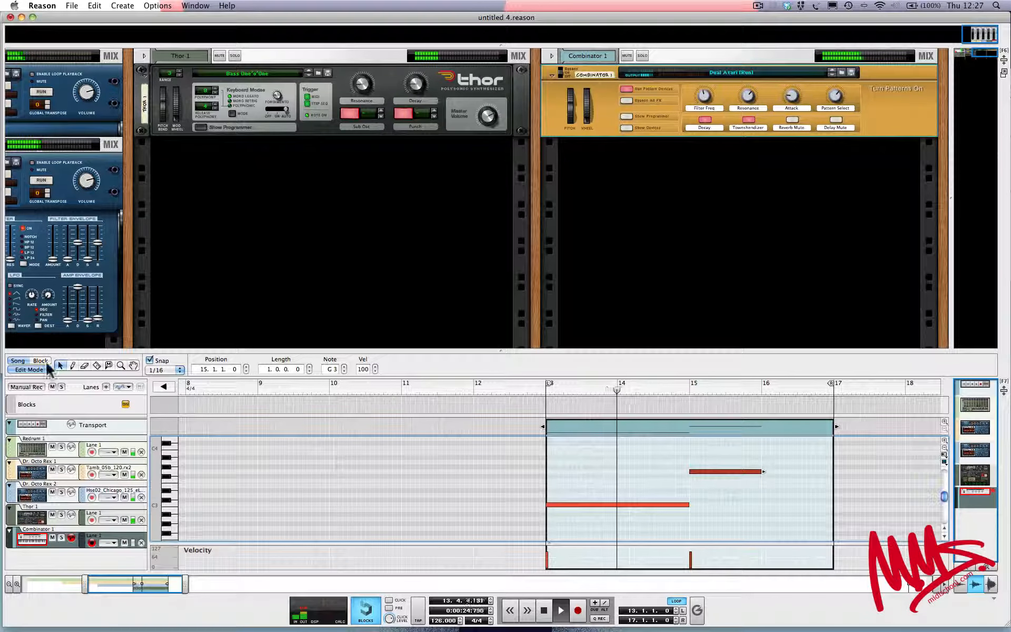
# Draw a one-bar F3 note at bar 16 with the Pencil tool and return to the Selection tool
pyautogui.click(73, 364)
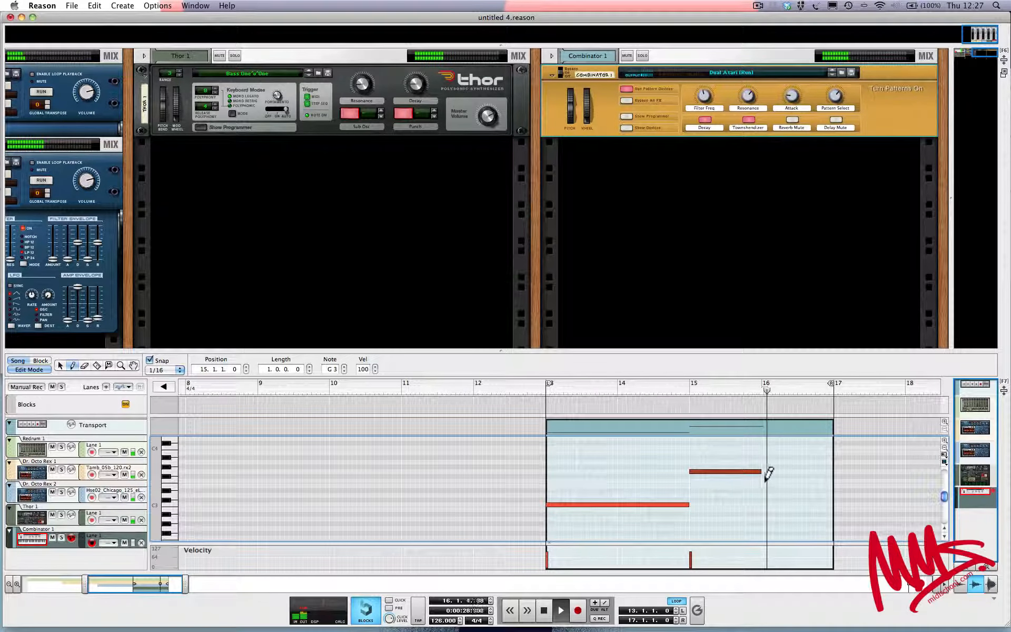
pyautogui.moveTo(764, 481); pyautogui.dragTo(834, 481)
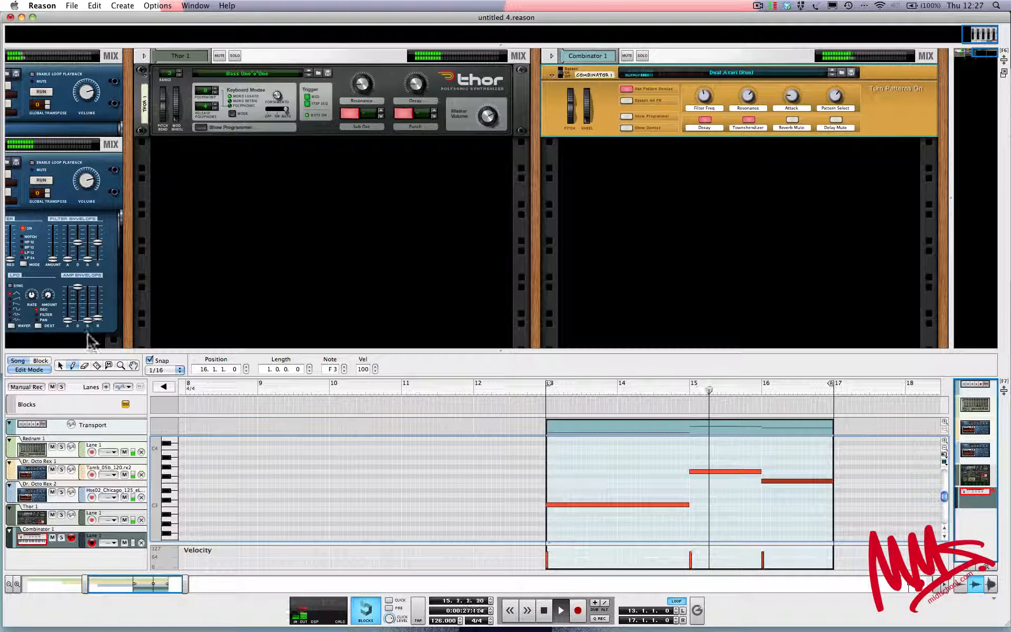
pyautogui.click(60, 366)
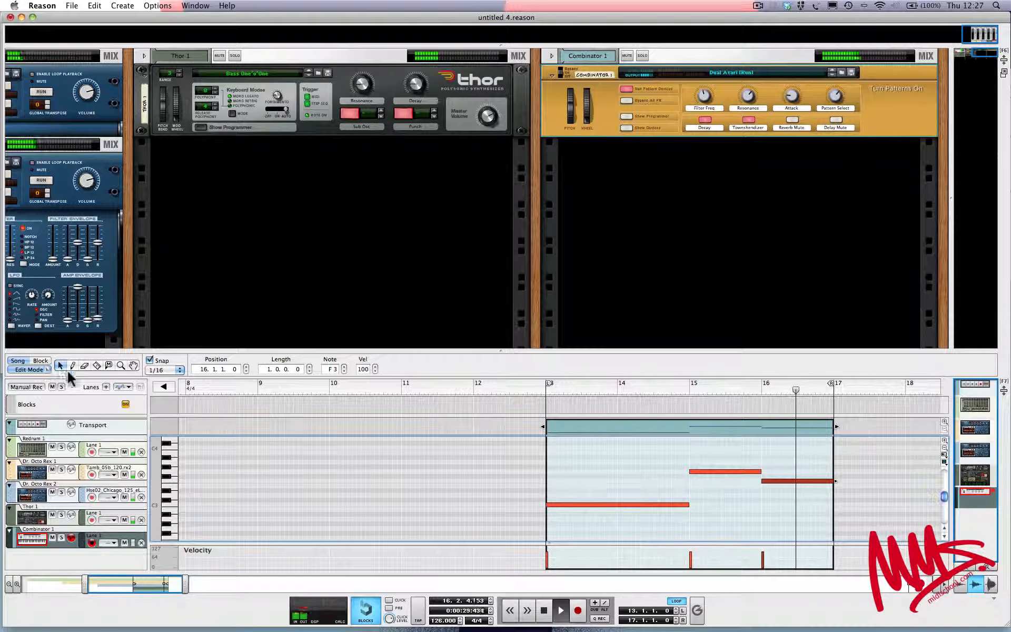
# Try deleting the notes at bars 15 and 16 and extending the C3 note to four bars
pyautogui.click(721, 454)
pyautogui.moveTo(714, 451); pyautogui.dragTo(769, 493)
pyautogui.moveTo(708, 440); pyautogui.dragTo(801, 493)
pyautogui.press('Delete')
pyautogui.click(667, 503)
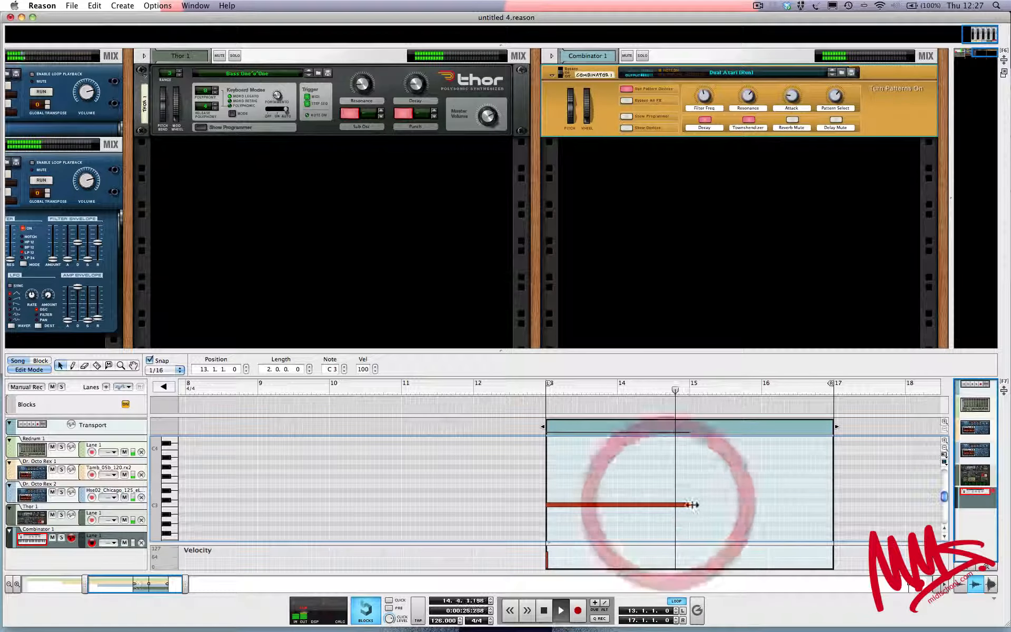
pyautogui.moveTo(689, 504); pyautogui.dragTo(833, 506)
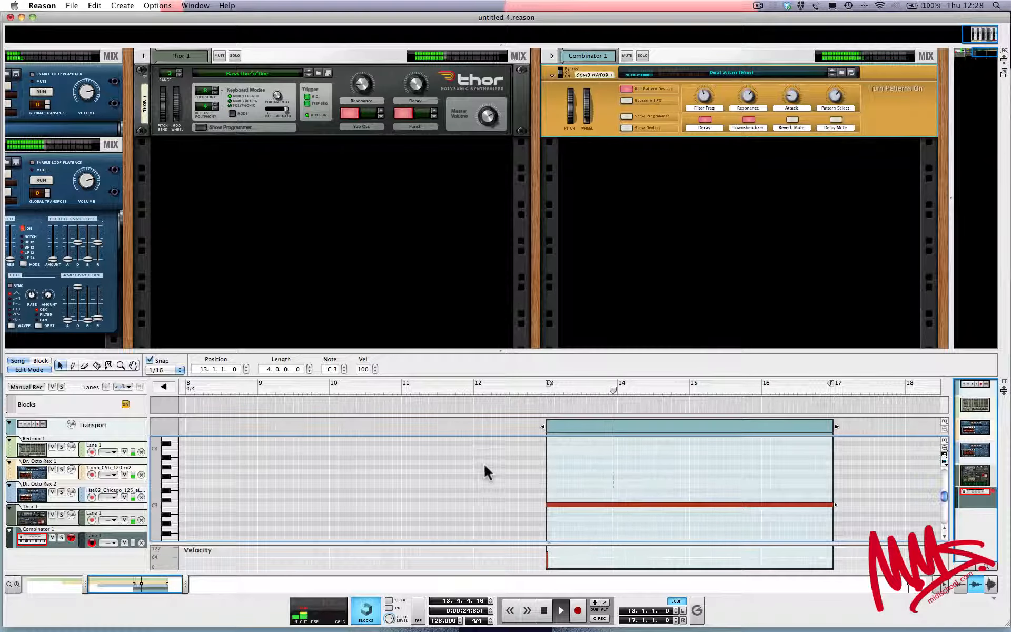
# Try the Combinator's Filter Freq knob, and undo back to the three-note sequence in the clip
pyautogui.moveTo(715, 93)
pyautogui.mouseDown()
pyautogui.moveTo(708, 99)
pyautogui.moveTo(708, 88)
pyautogui.moveTo(704, 102)
pyautogui.moveTo(745, 98)
pyautogui.moveTo(705, 88)
pyautogui.mouseUp()
pyautogui.press('super+z')
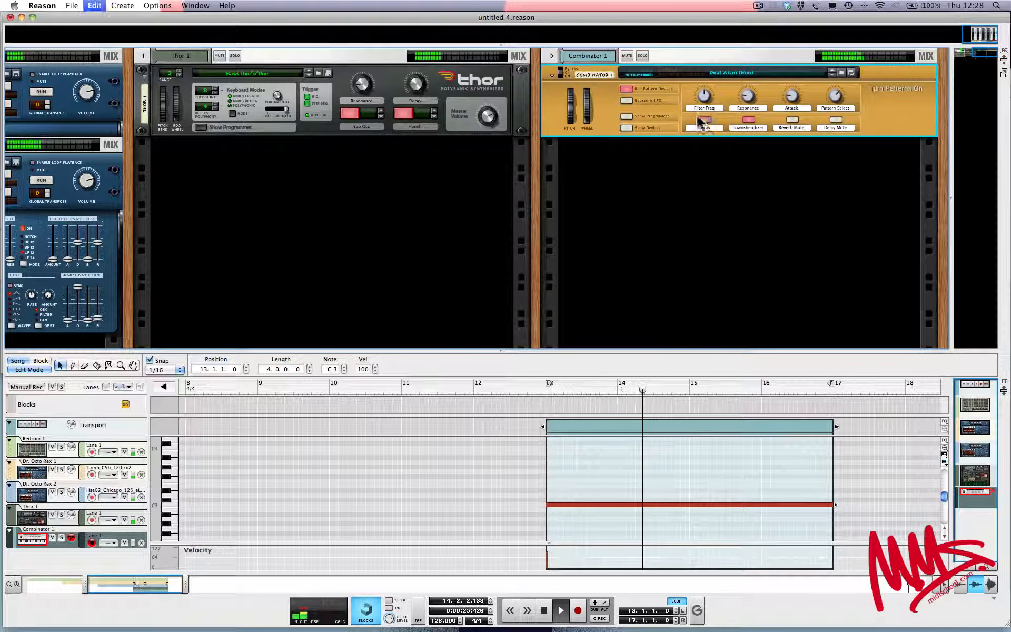
pyautogui.press('super+z')
pyautogui.press('super+z')
pyautogui.press('super+z')
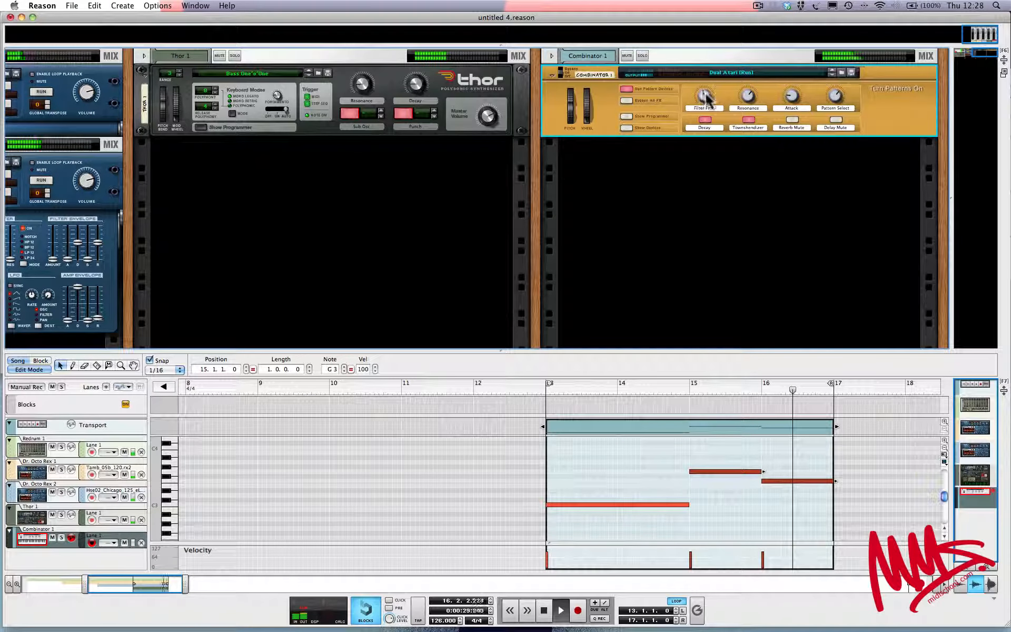
# Try the Combinator's Filter Freq knob during playback, and stop playback in the arrangement view
pyautogui.moveTo(705, 95); pyautogui.dragTo(704, 95)
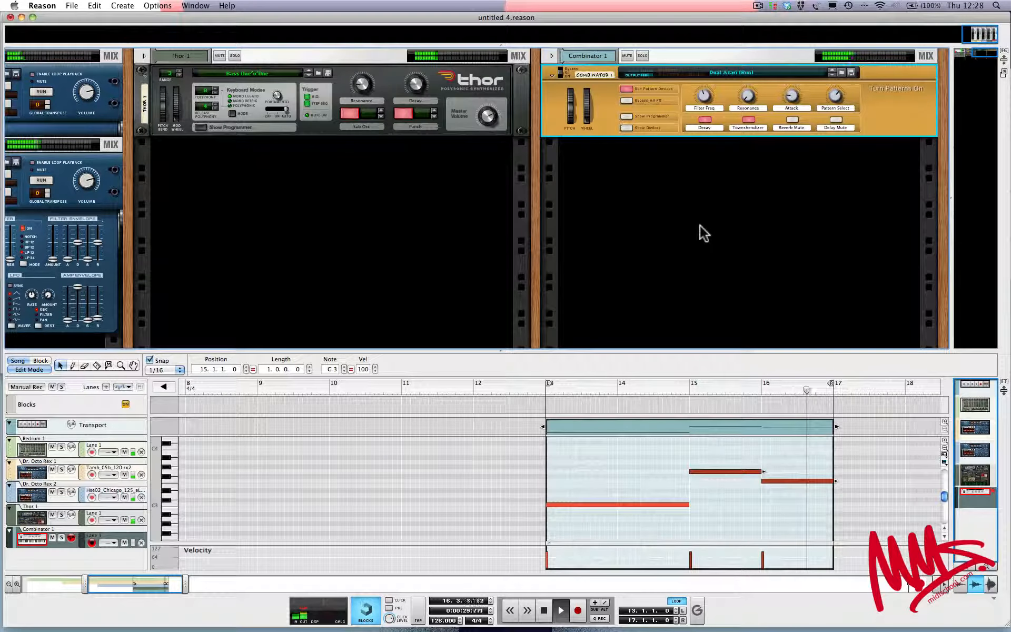
pyautogui.press('super+e')
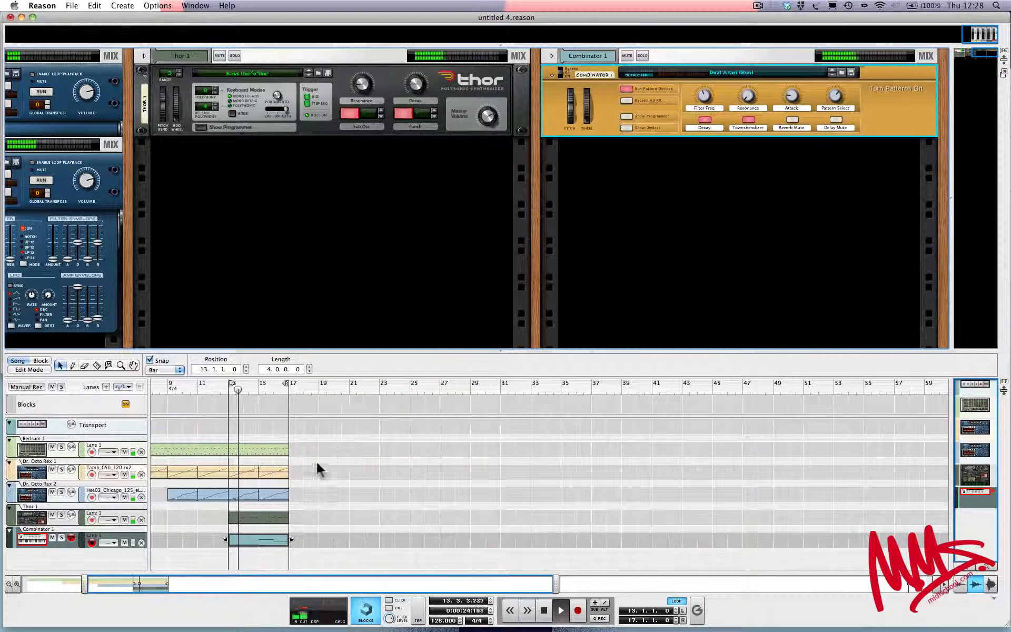
pyautogui.press('space')
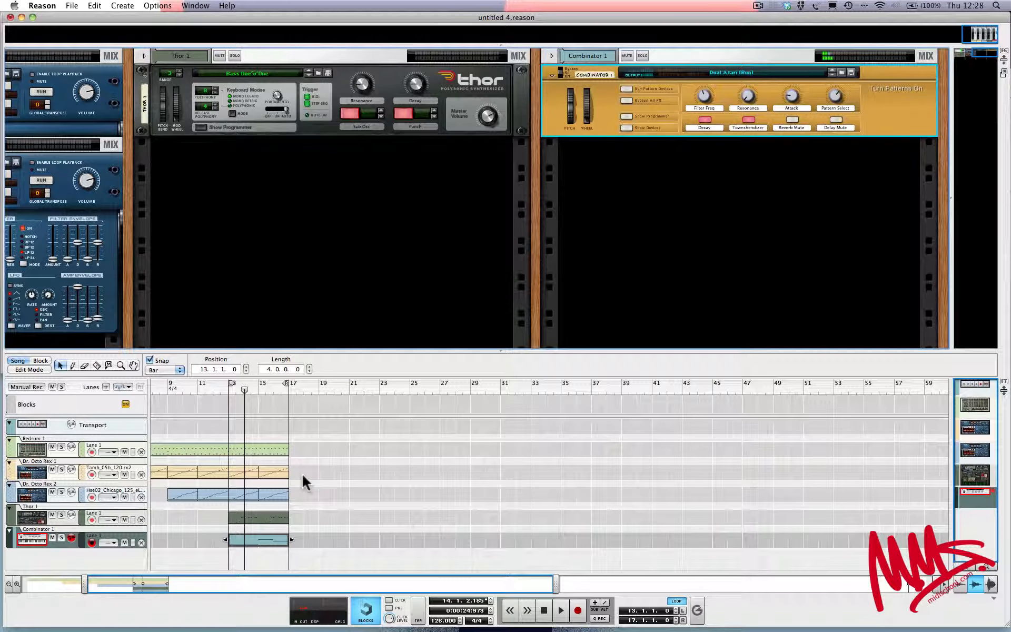